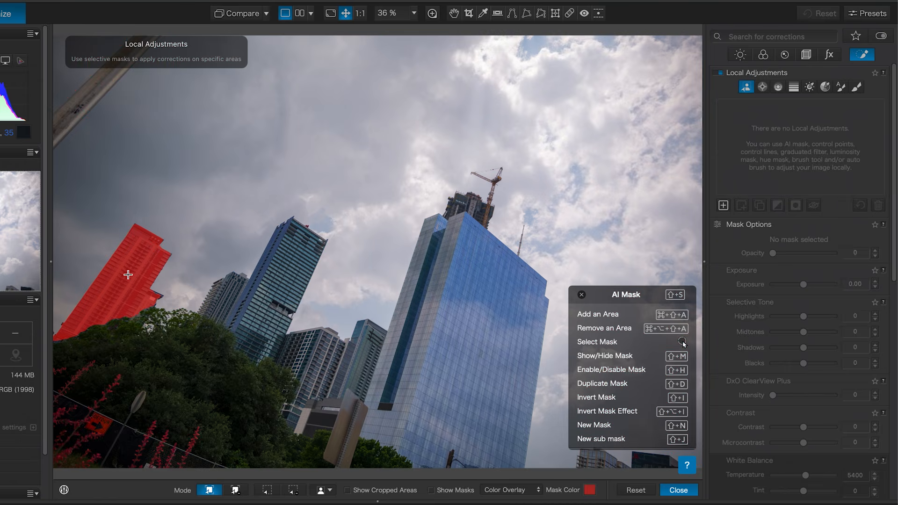
Step: Create an AI mask covering the rear buildings beside the glass tower and remove the metal sign in the foreground from it
click(128, 274)
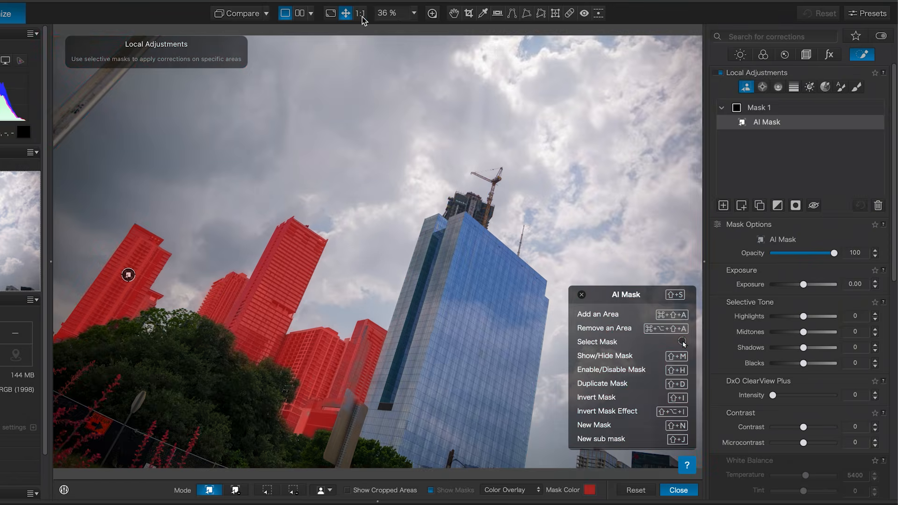
click(359, 13)
key(space)
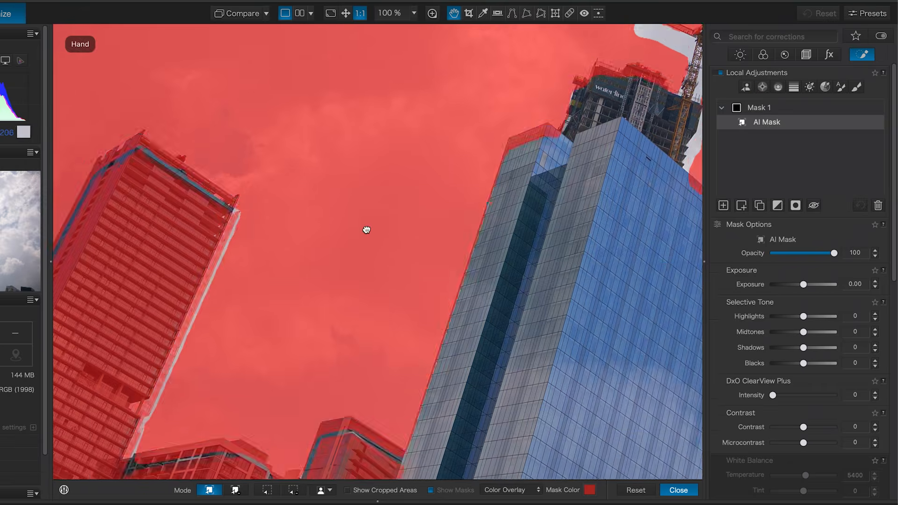
drag(366, 230, 331, 20)
drag(270, 341, 318, 240)
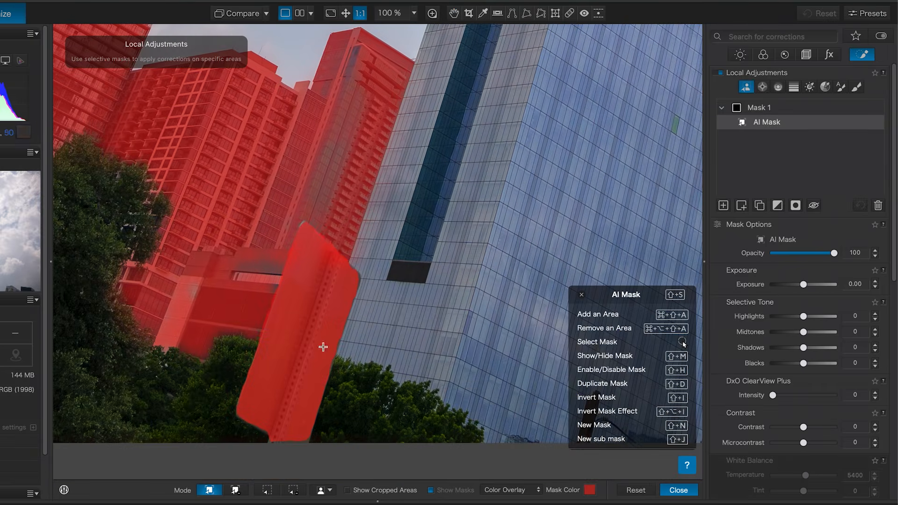
click(235, 491)
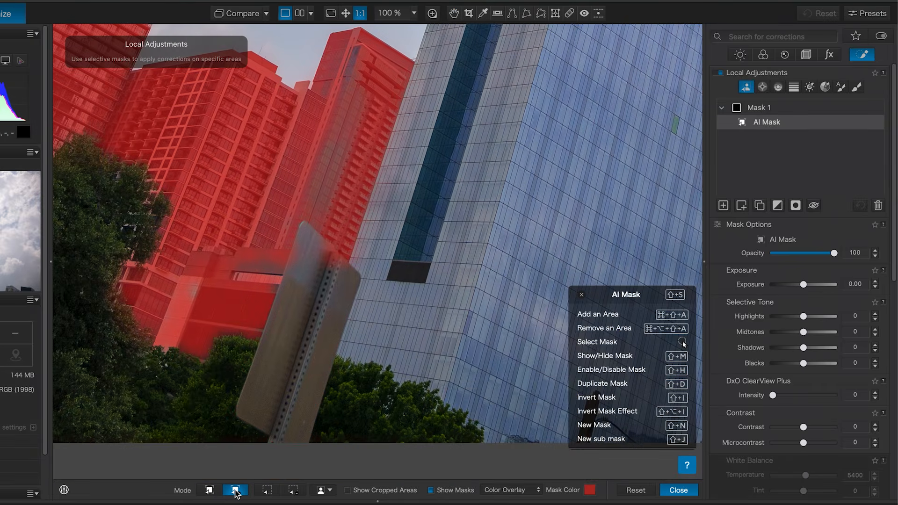
click(298, 324)
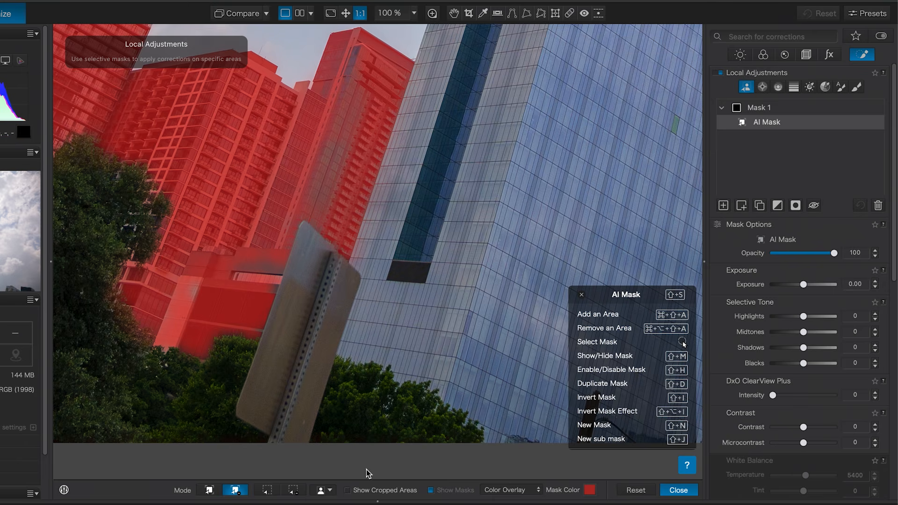
Step: Rename the new mask as "rear buildings"
double_click(760, 109)
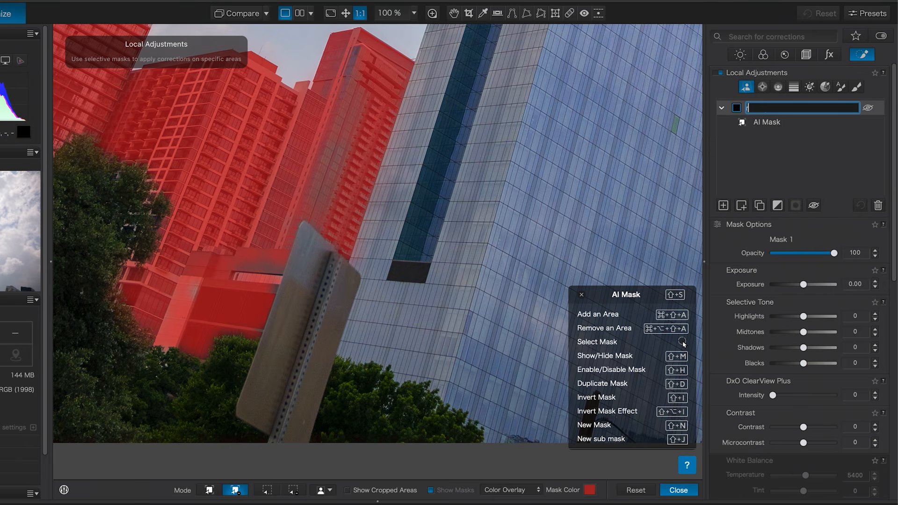
key(Return)
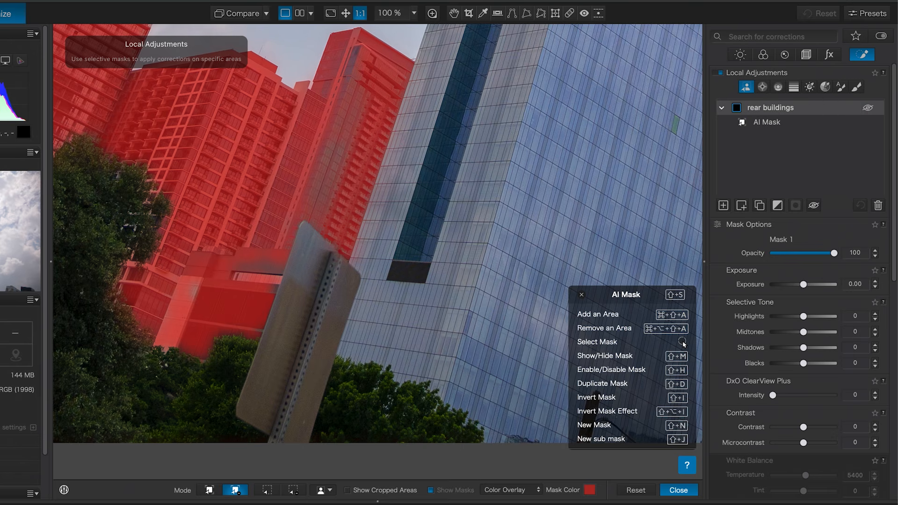
Step: Add a new mask with an AI area selection around the glass tower and crane, removing the spill into the sky
click(723, 206)
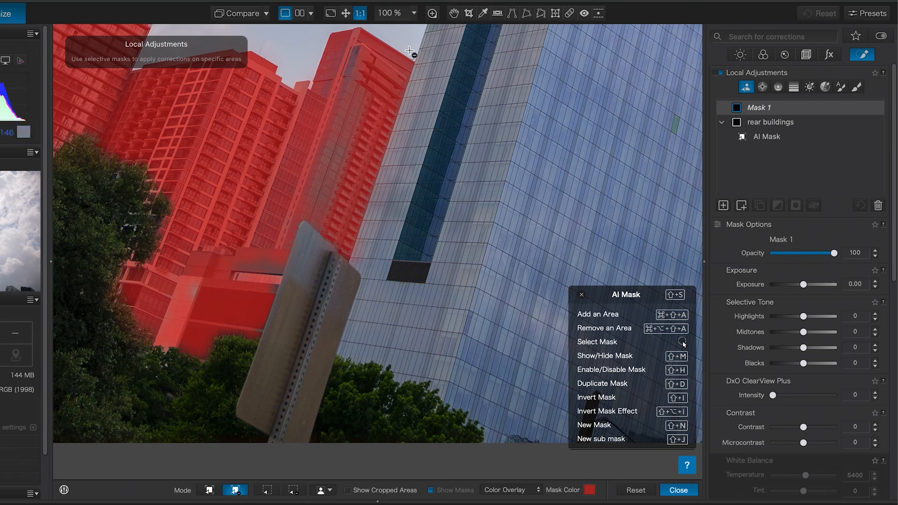
click(345, 13)
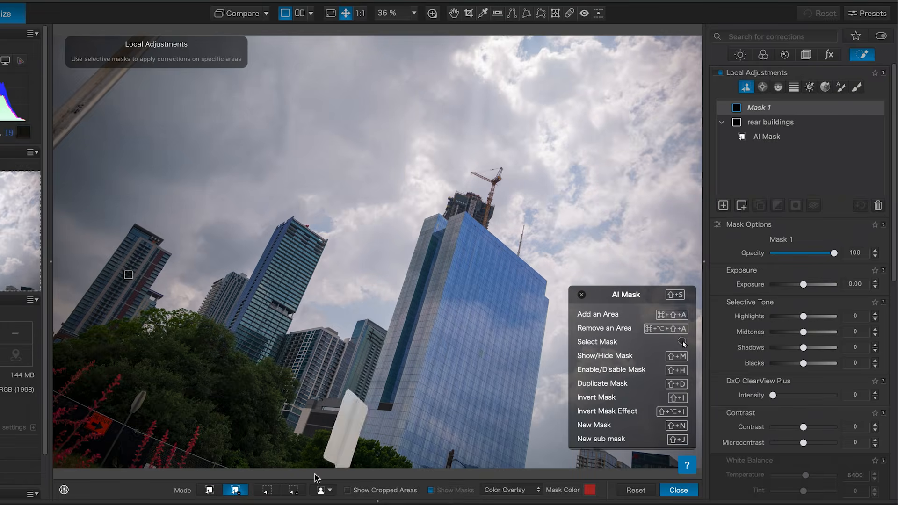
click(267, 491)
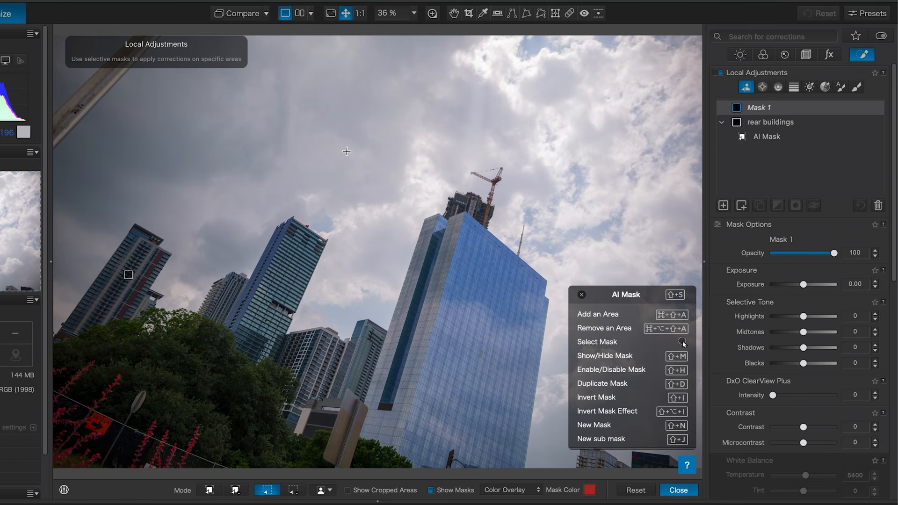
drag(346, 151, 591, 495)
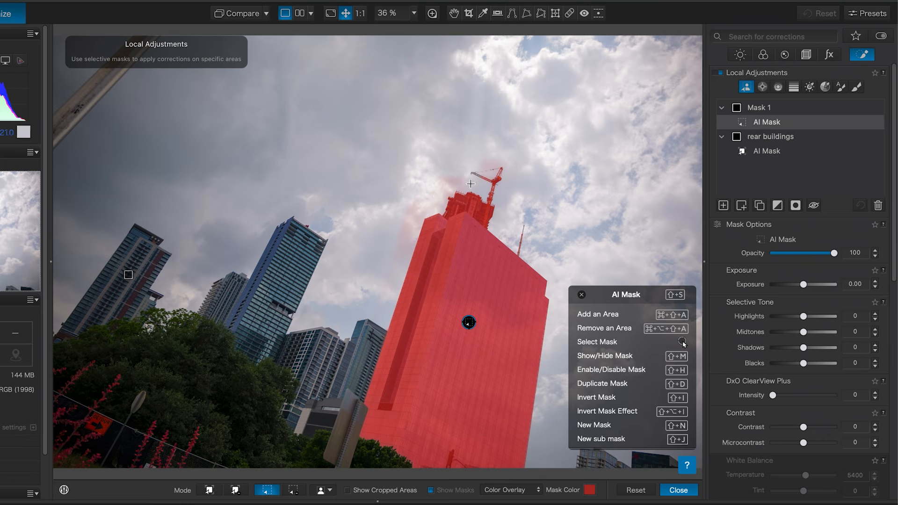
click(235, 490)
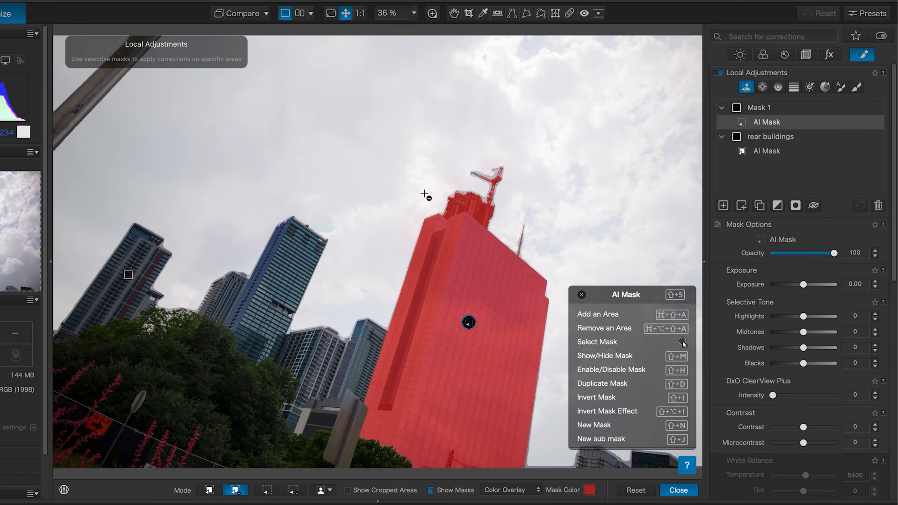
click(425, 198)
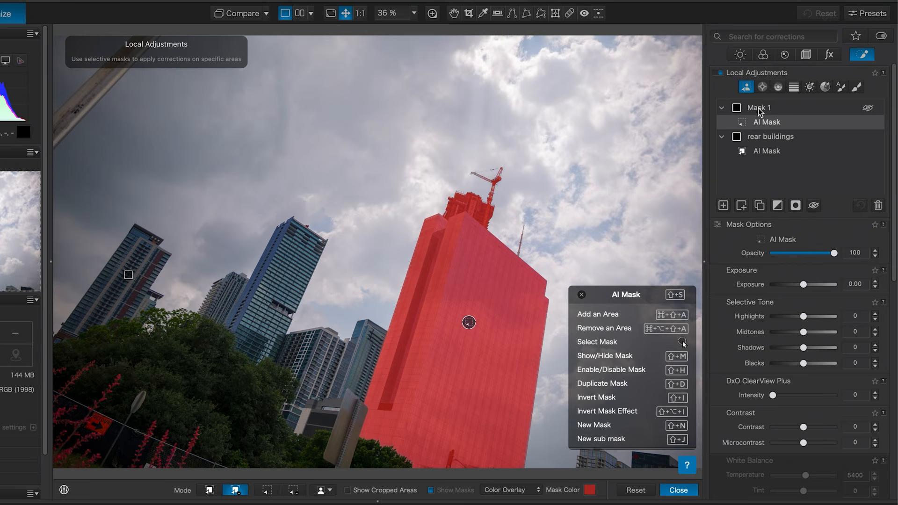
Step: Rename the glass tower's mask as "building"
double_click(759, 108)
text(buil)
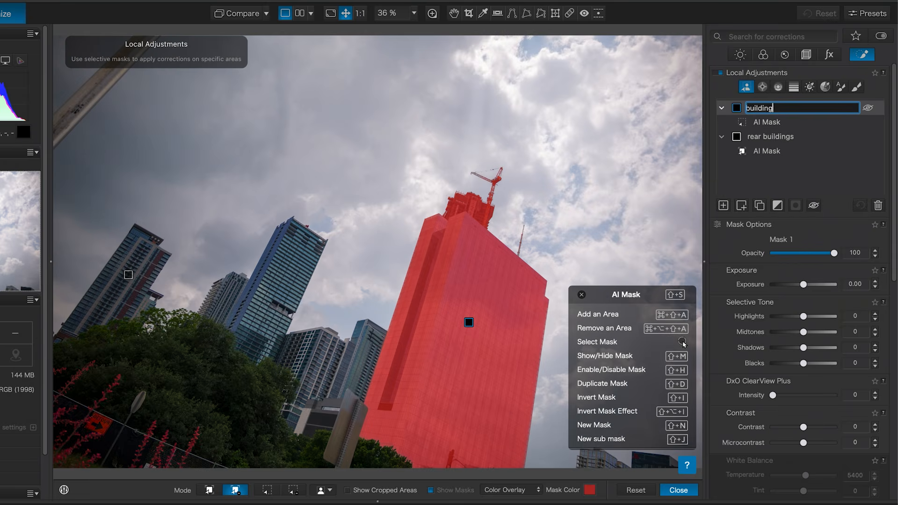
text(ding)
key(Return)
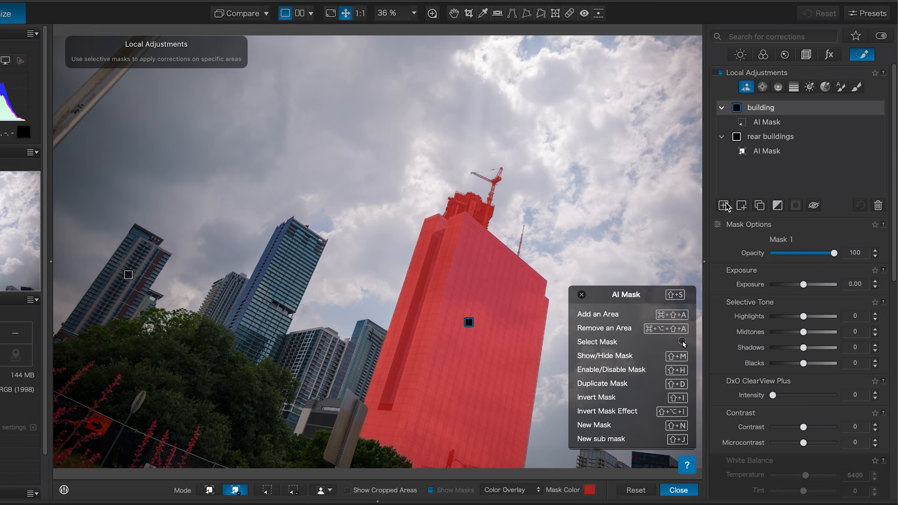
Step: Add a new mask using the predefined Sky AI selection and rename it as "sky"
click(726, 204)
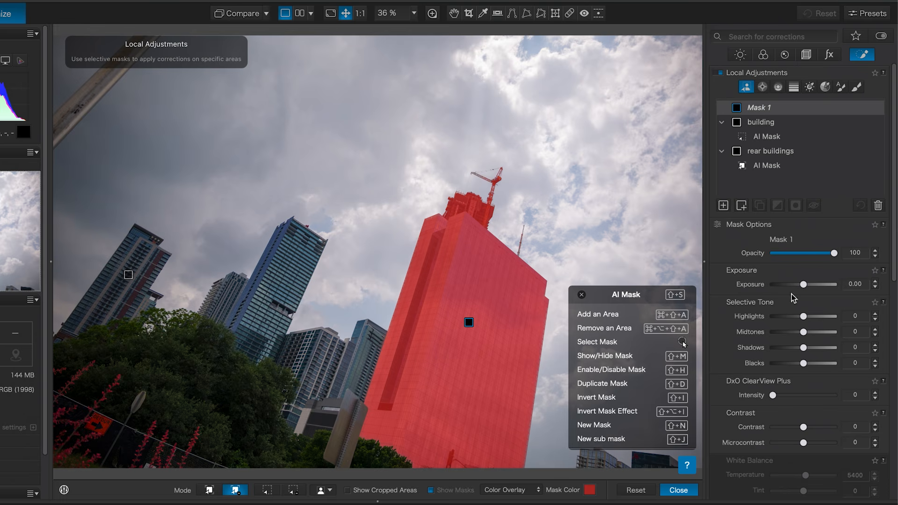
click(329, 491)
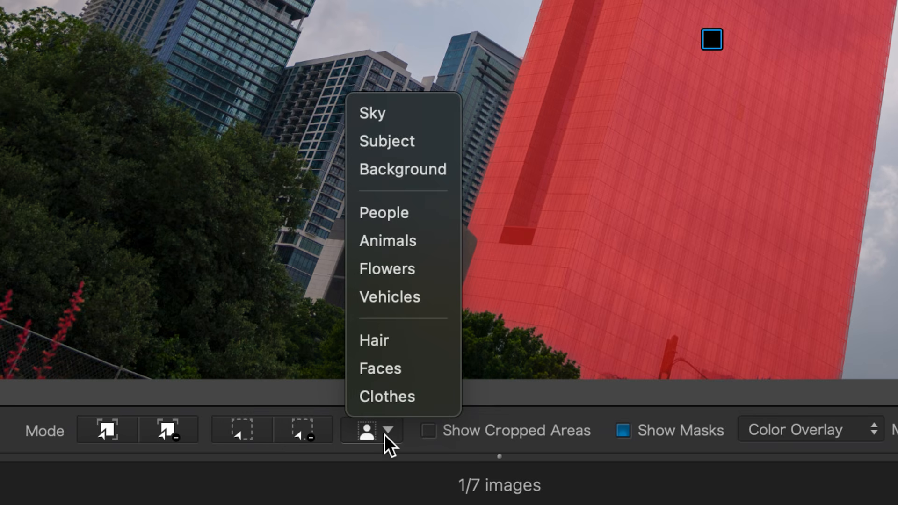
click(392, 102)
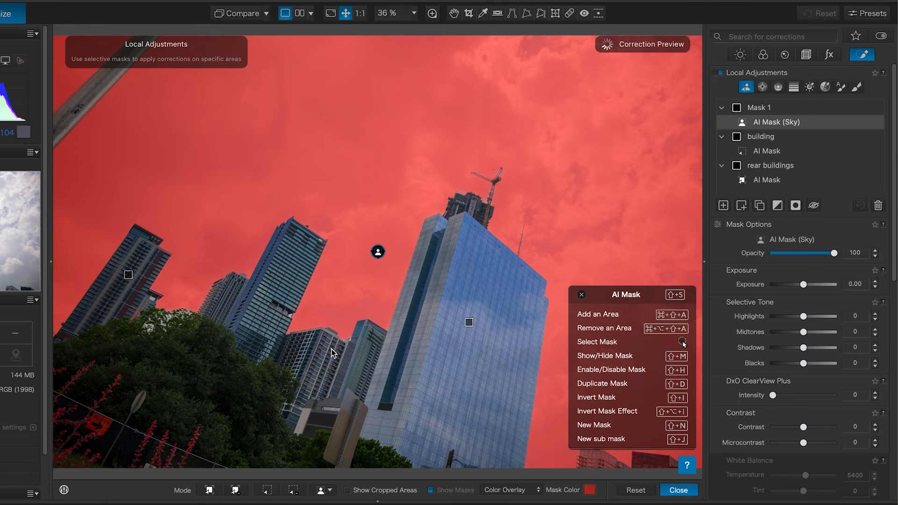
double_click(759, 107)
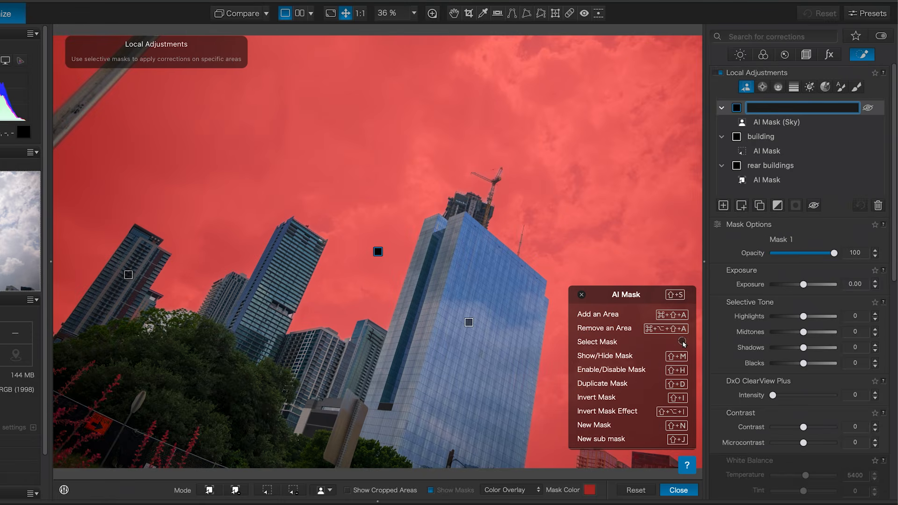
key(Return)
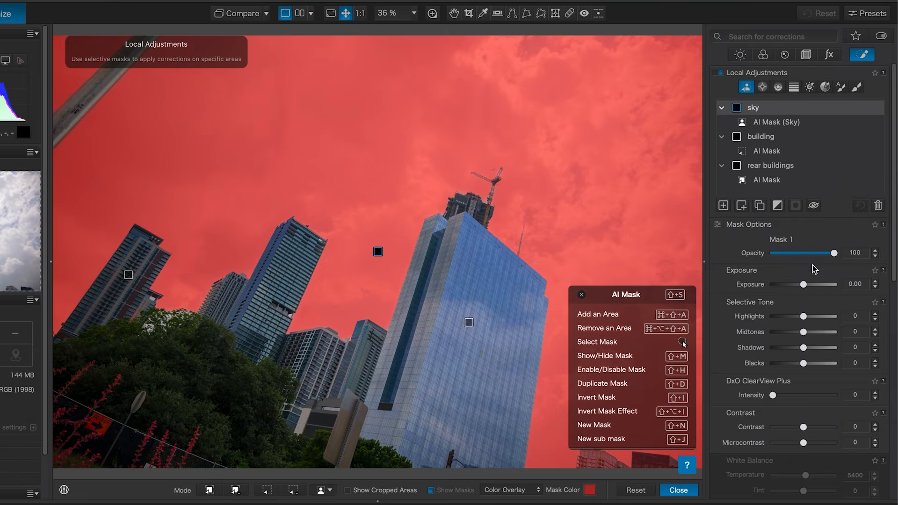
Step: Set DxO ClearView Plus intensity to 37 on the sky mask and exposure to -0.85 on the rear buildings mask
drag(774, 397, 796, 400)
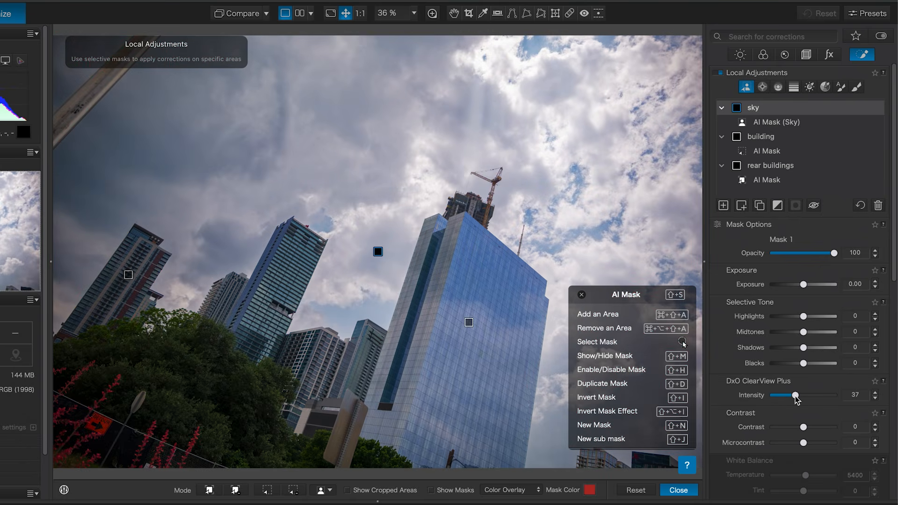
click(777, 166)
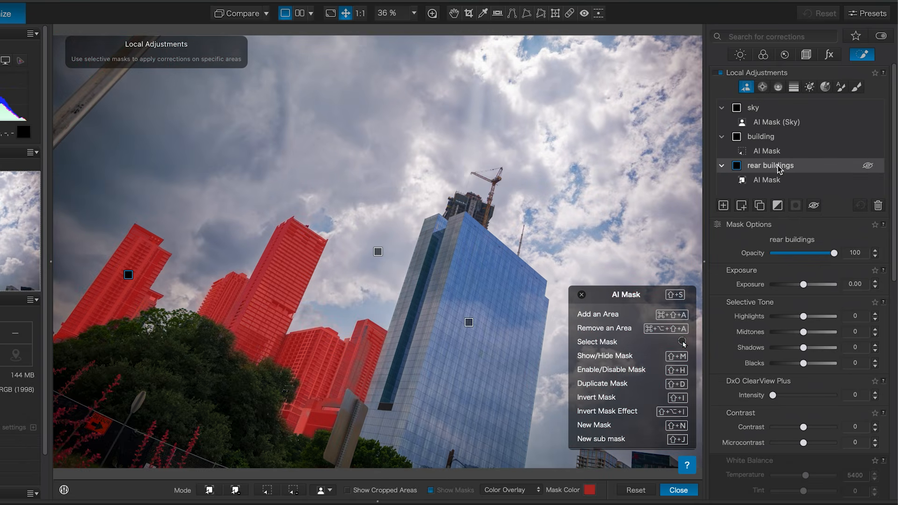
drag(803, 286, 798, 286)
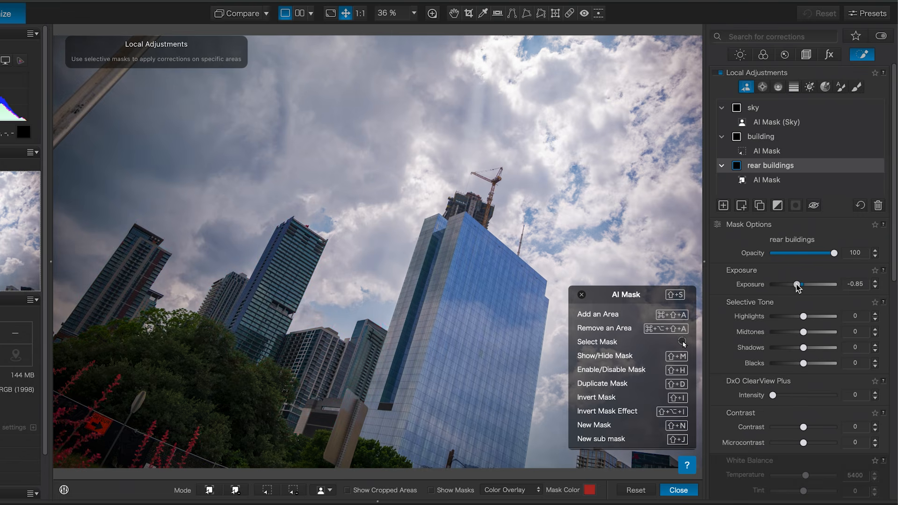
Step: Set highlights to 35 and contrast to 46 on the building mask
click(771, 138)
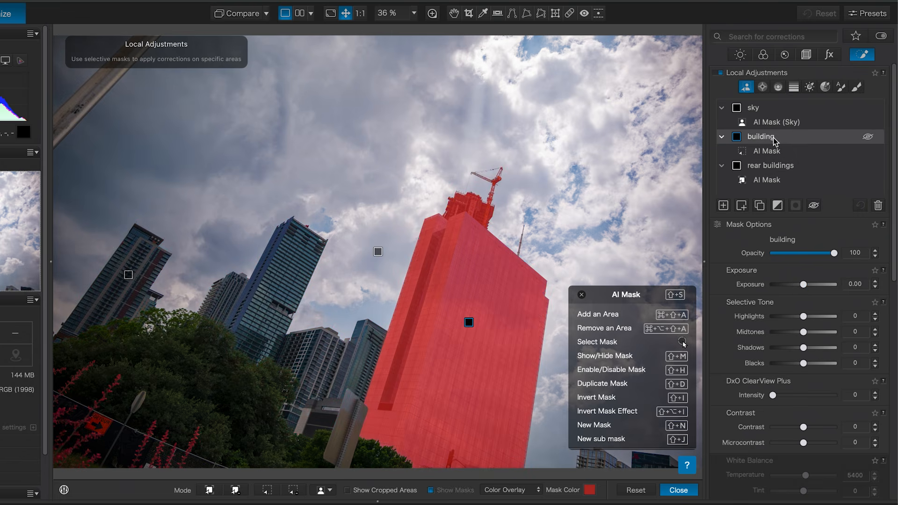
drag(805, 317, 814, 320)
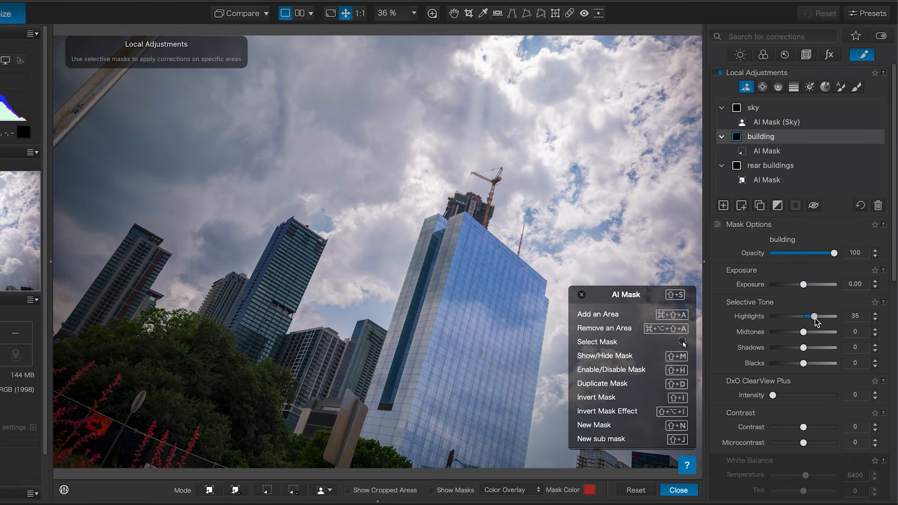
drag(804, 427, 816, 428)
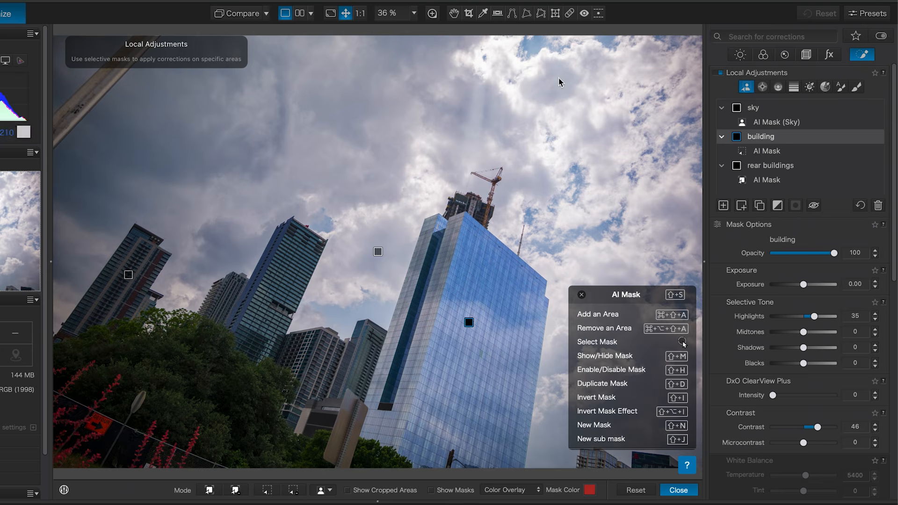
Step: Compare the skyline photo before and after the local adjustments
click(243, 14)
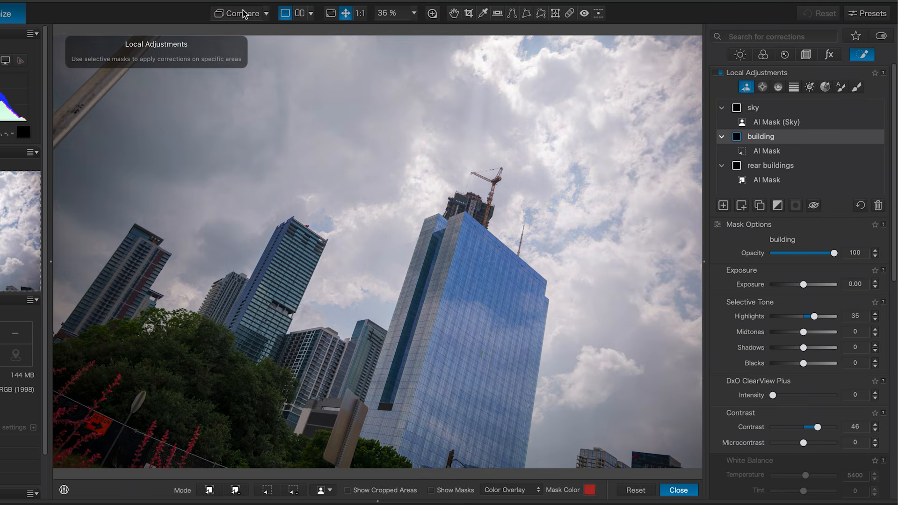
click(242, 14)
click(243, 14)
click(242, 14)
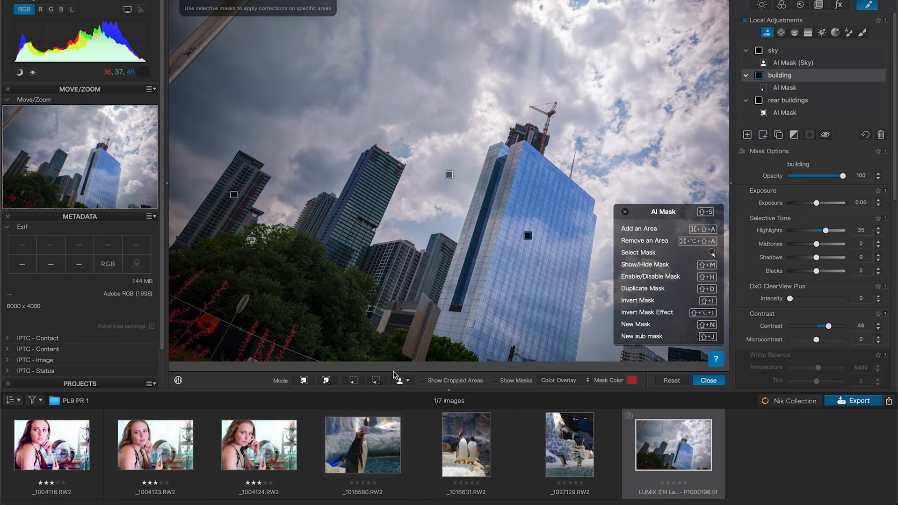
Step: Open the single-penguin photo _1016580.RW2, mask the penguin with the Animals AI selection and set the mask's contrast to 43
click(347, 467)
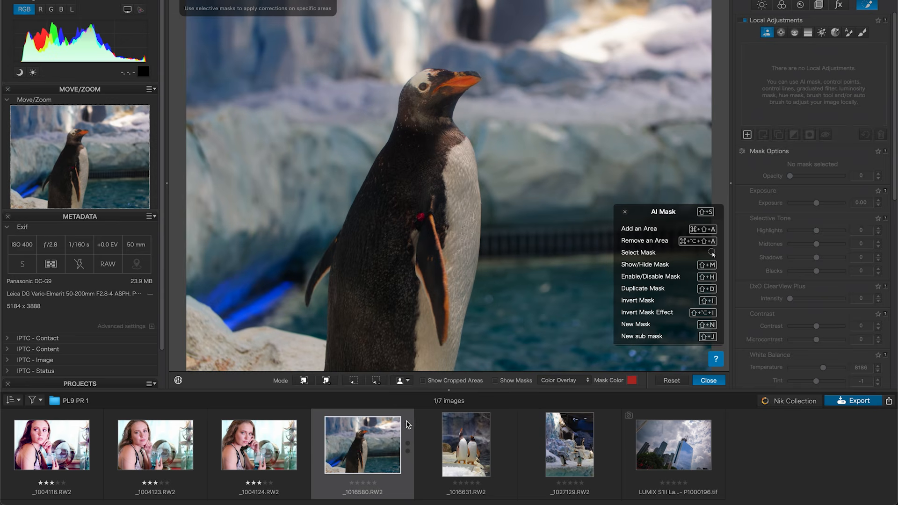
click(408, 381)
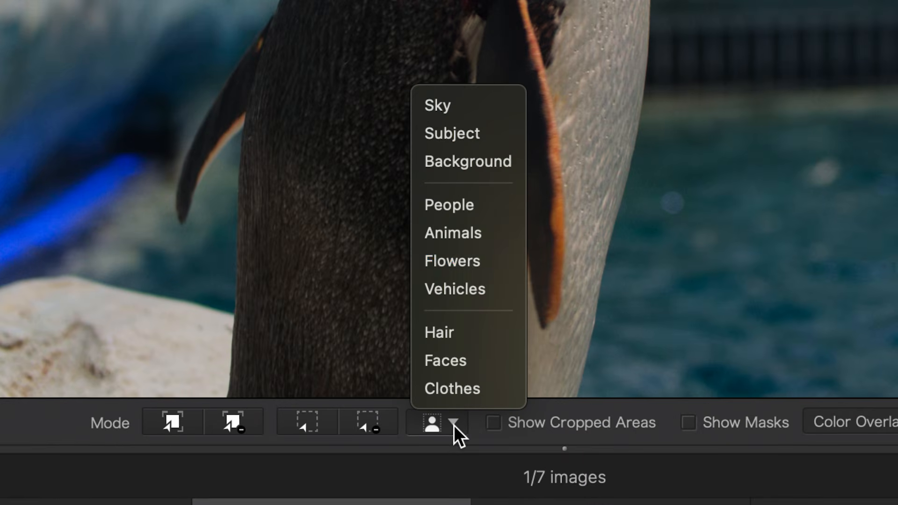
click(478, 236)
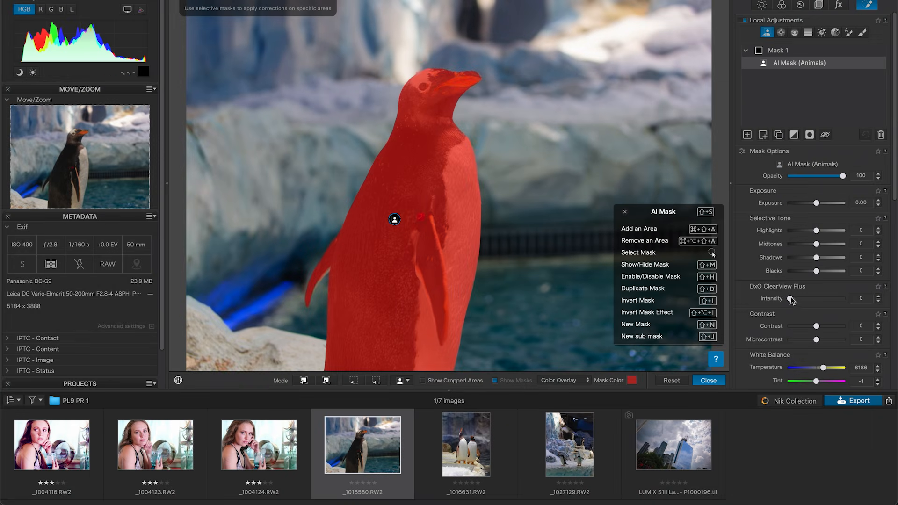
drag(816, 328, 827, 333)
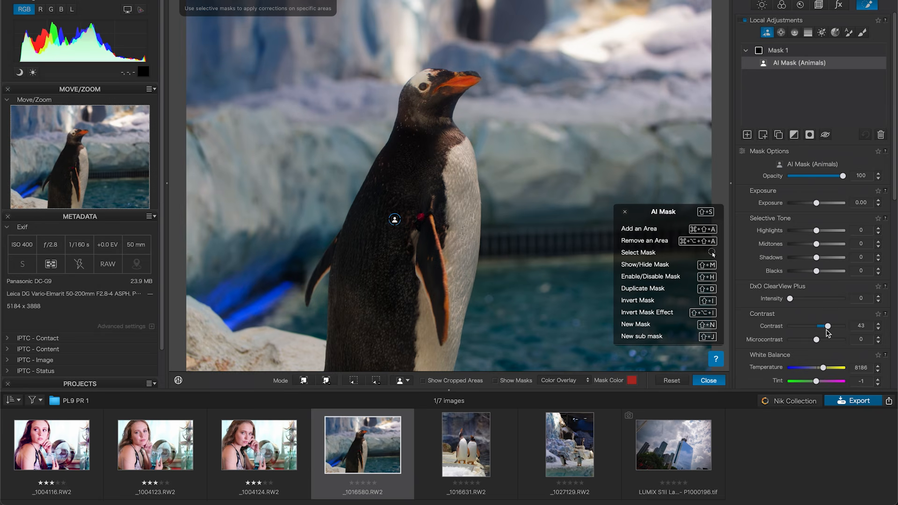
Step: Open the two-penguin photo _1016631.RW2 and mask both birds with the Animals AI selection
click(469, 441)
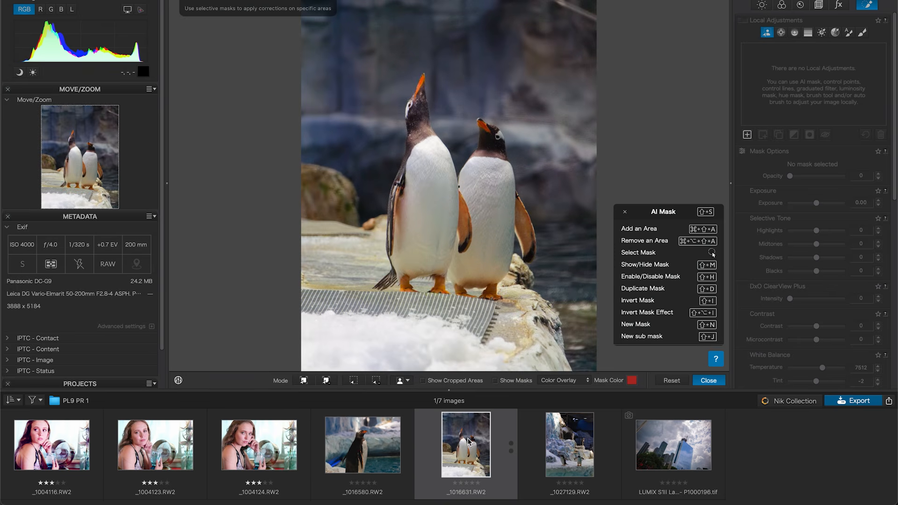
click(407, 381)
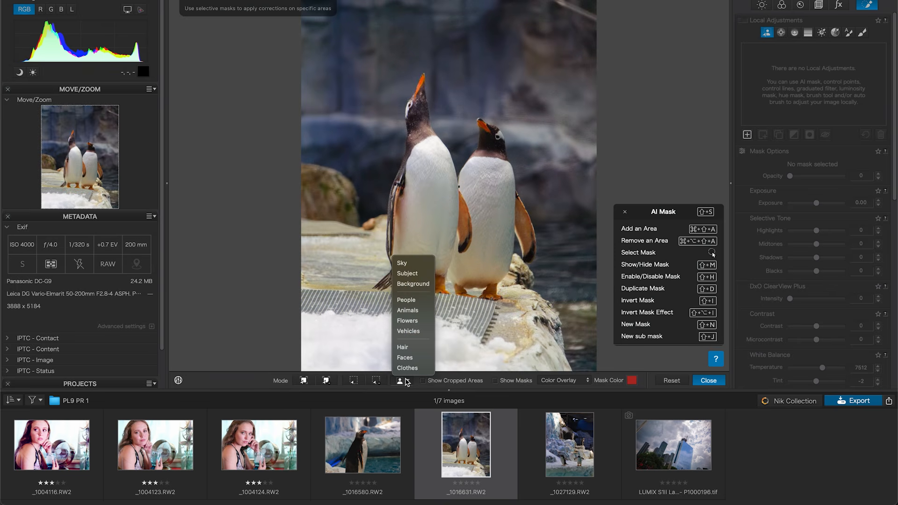
click(410, 311)
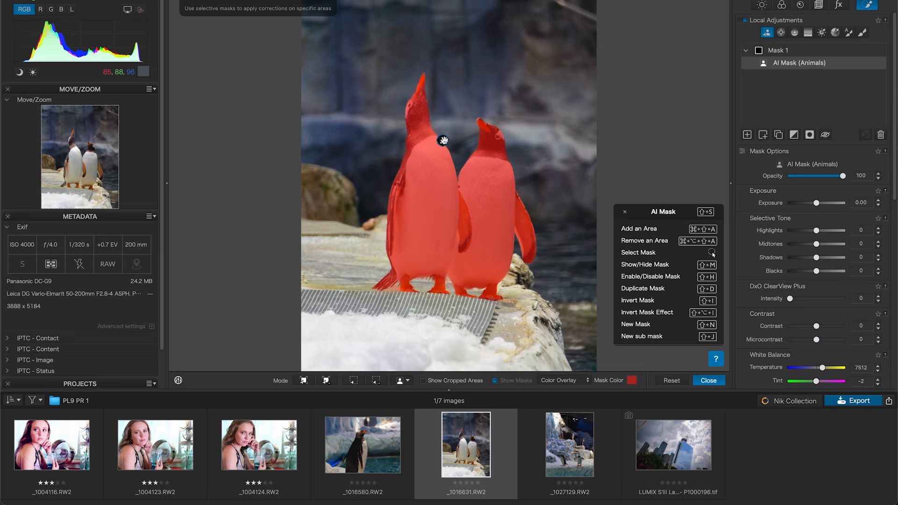
Step: Open the penguin habitat photo _1027129.RW2 and mask its penguins with the Animals AI selection
click(568, 422)
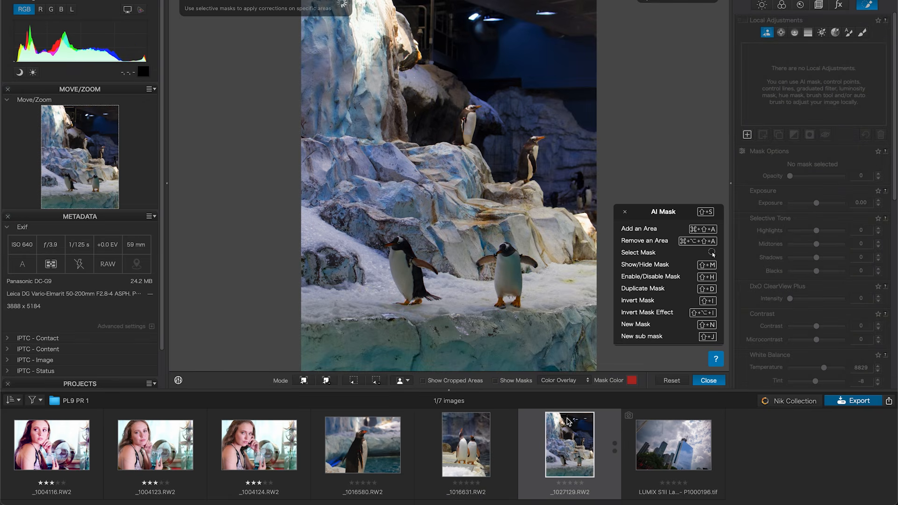
click(408, 380)
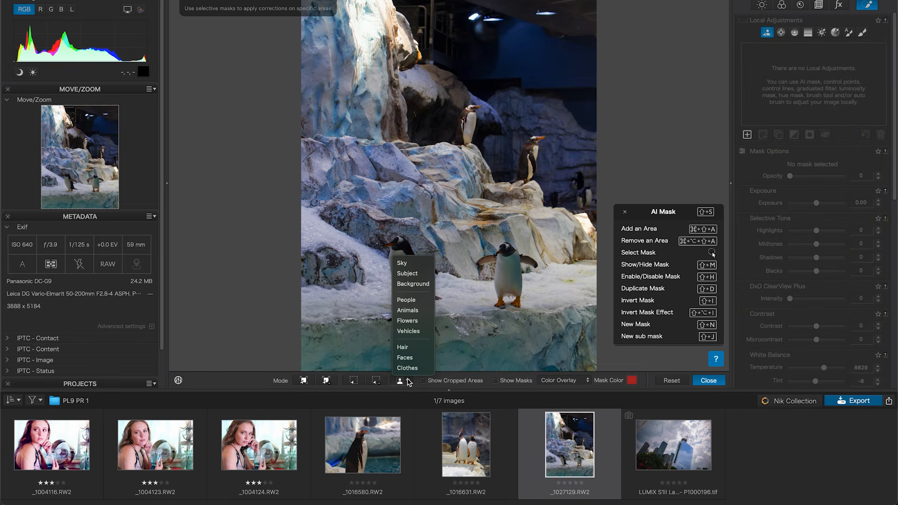
click(413, 311)
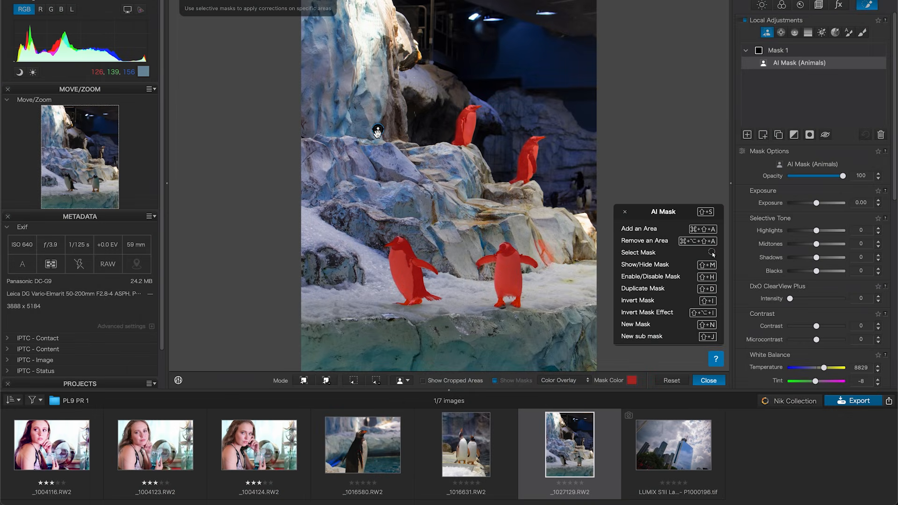
Step: Return to the two-penguin photo _1016631.RW2 and invert Mask 1 to cover the background instead of the birds
click(471, 435)
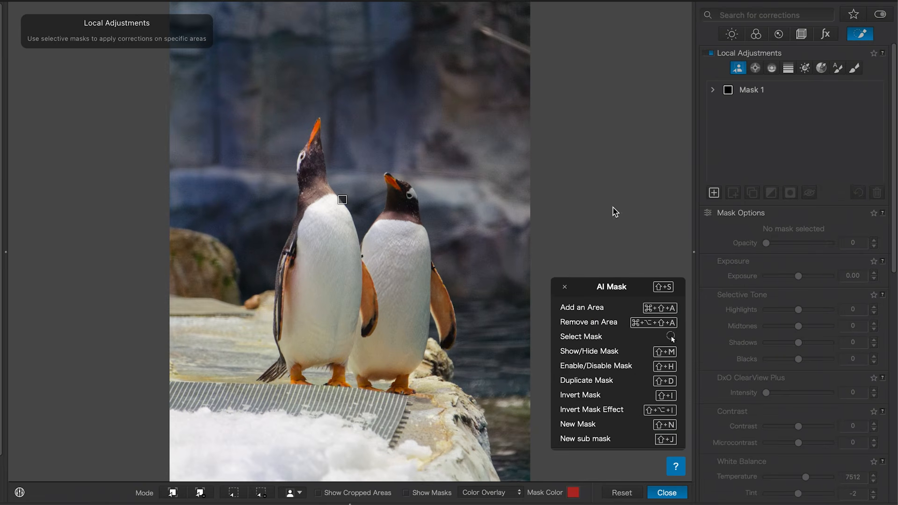
mouse_move(743, 95)
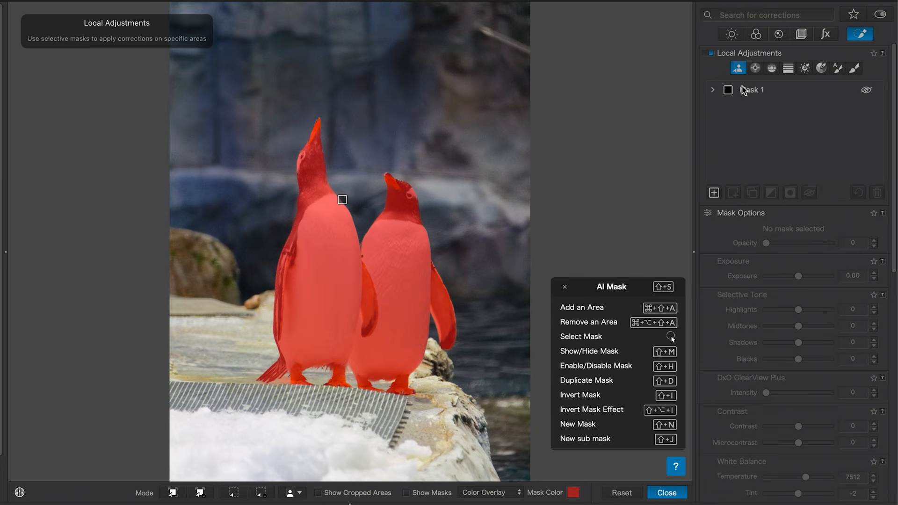
click(744, 90)
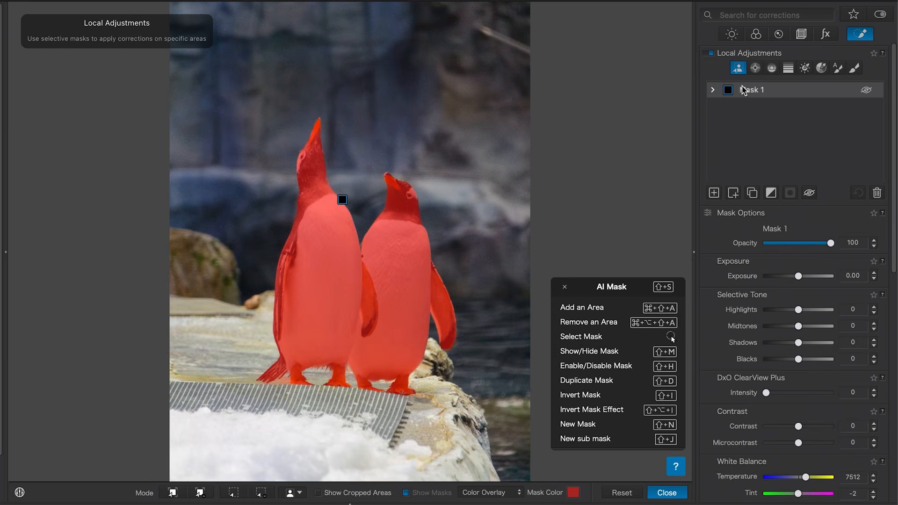
click(770, 193)
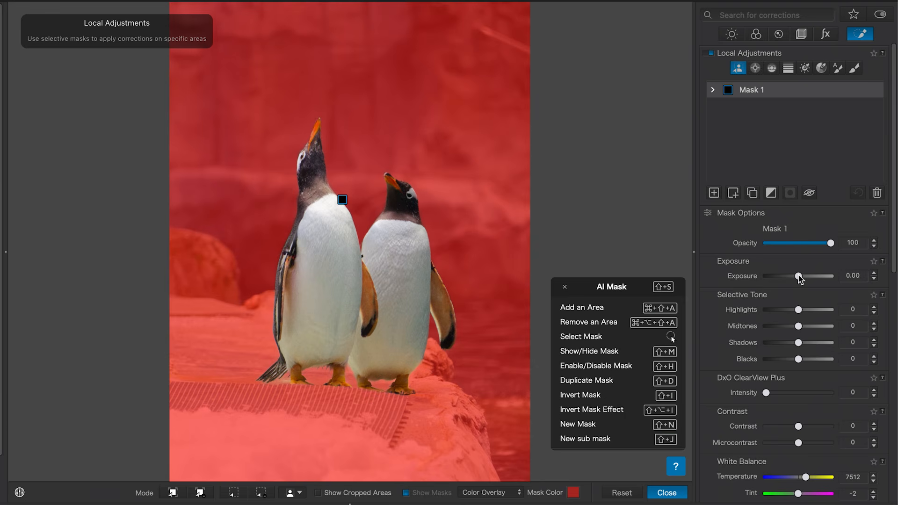
Step: Try an exposure of -1.48 on the inverted background mask and reset it to zero
drag(799, 277, 787, 278)
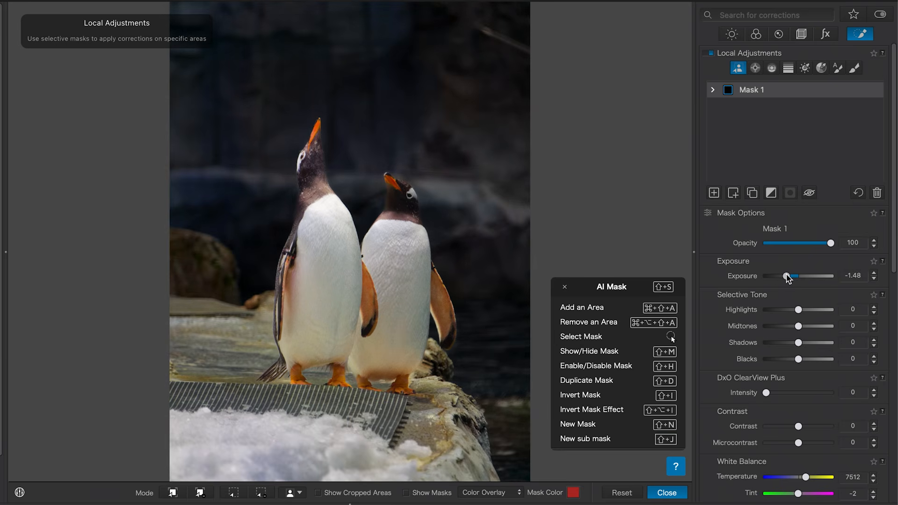
double_click(788, 278)
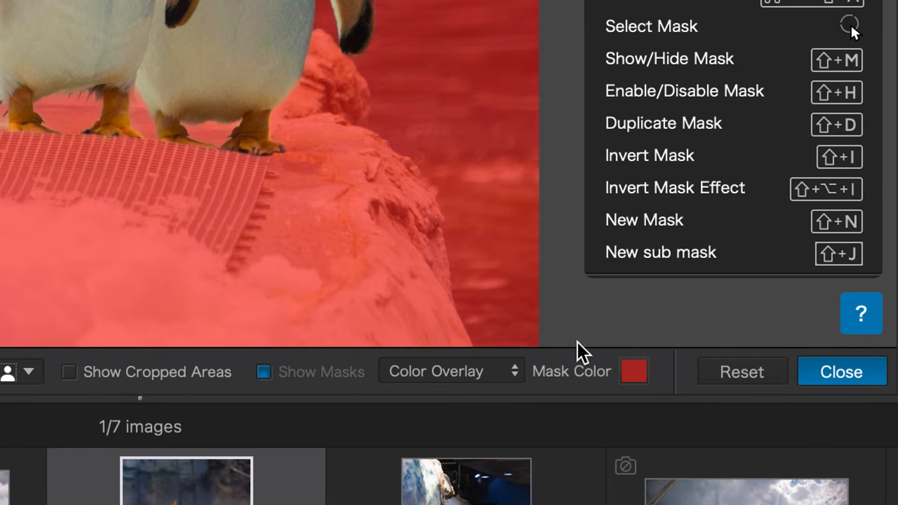
Step: Display the mask in Black & White and add a slightly tilted graduated filter to Mask 1, spanning from below the penguins' feet to their heads
click(491, 401)
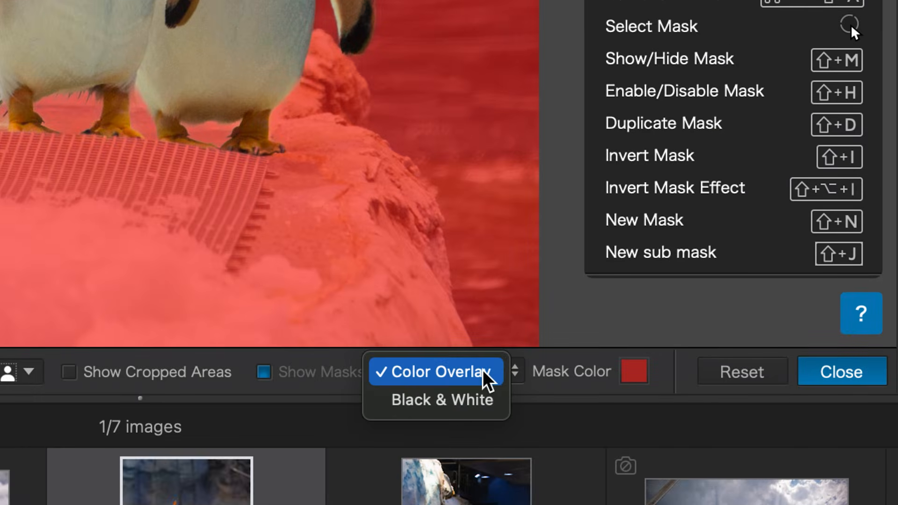
click(481, 402)
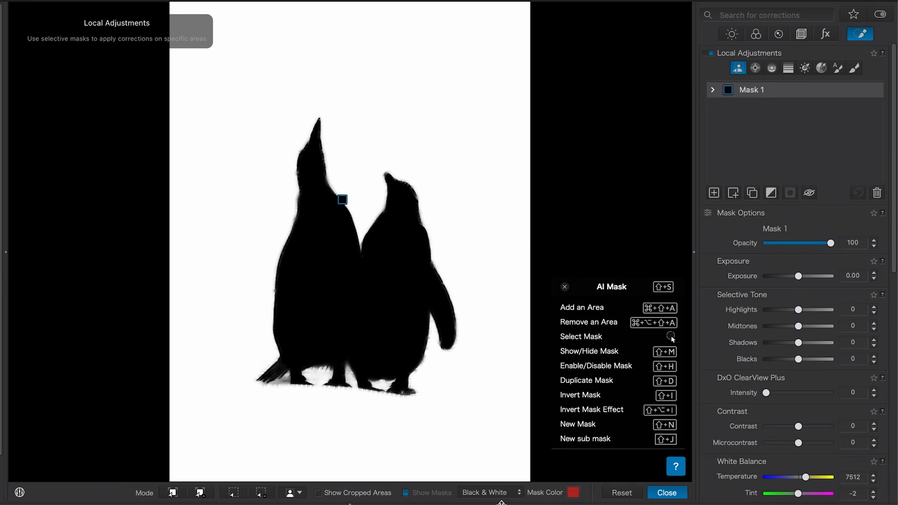
click(713, 90)
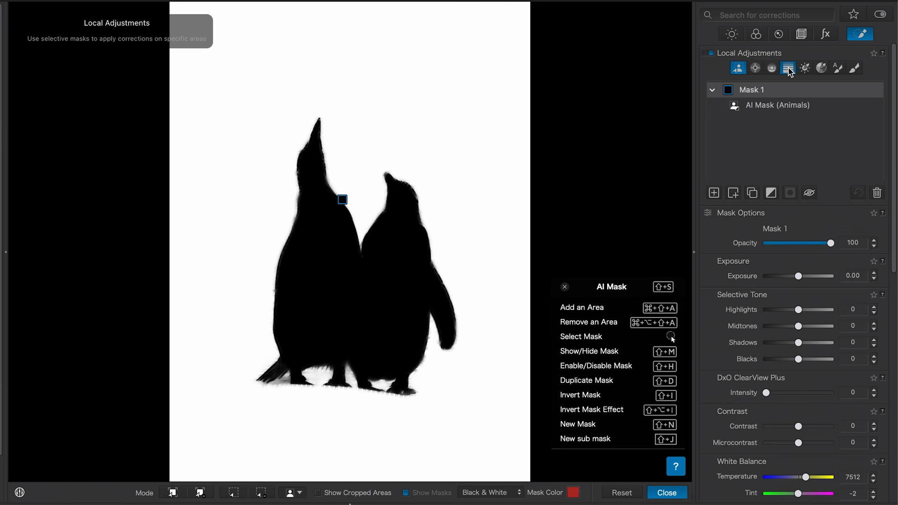
click(788, 68)
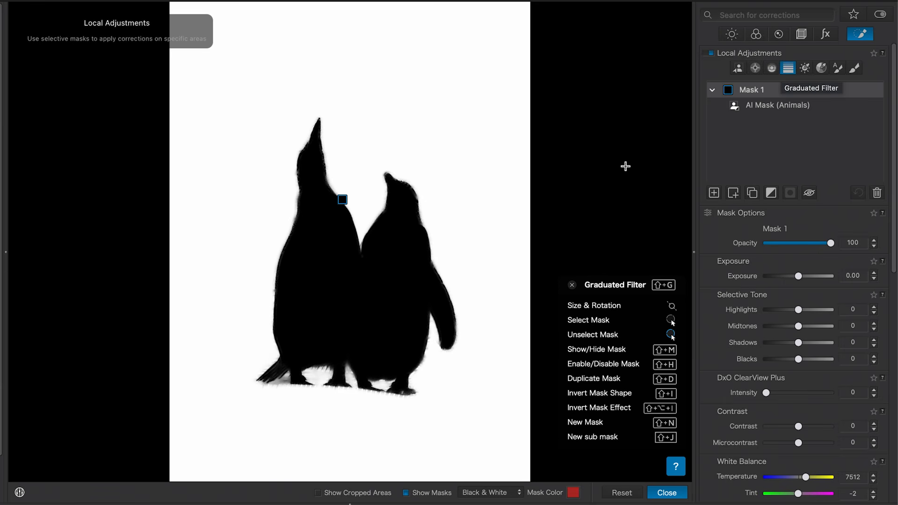
drag(449, 421, 448, 414)
drag(447, 382, 411, 149)
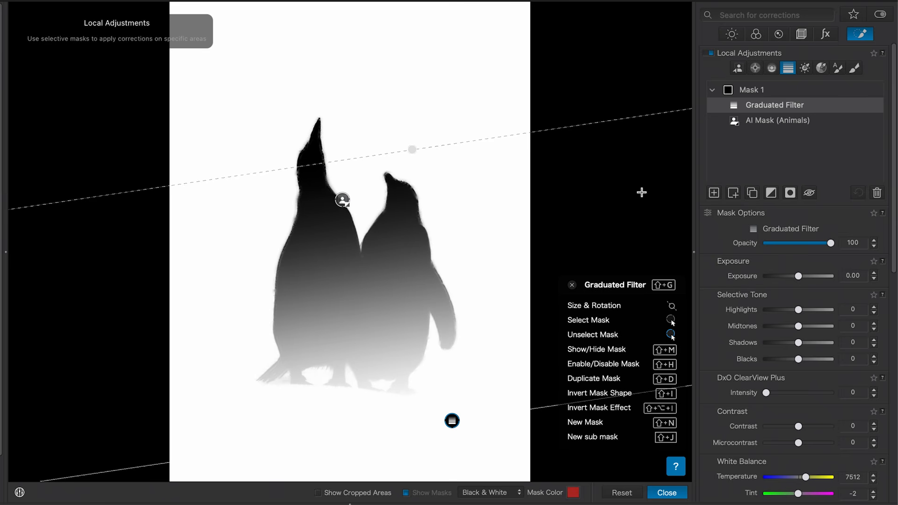
Step: Invert the graduated filter's effect to subtract the foreground, and reposition its gradient between the penguins' feet and heads
click(790, 196)
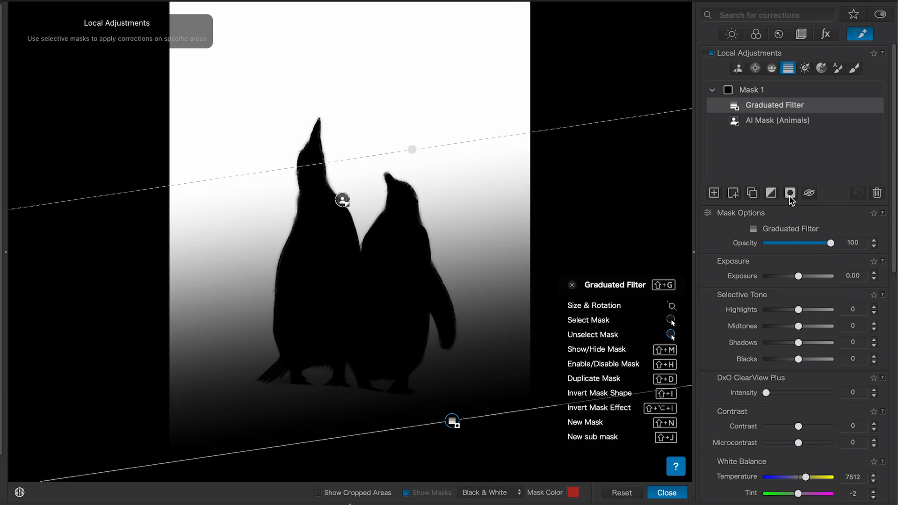
mouse_move(452, 420)
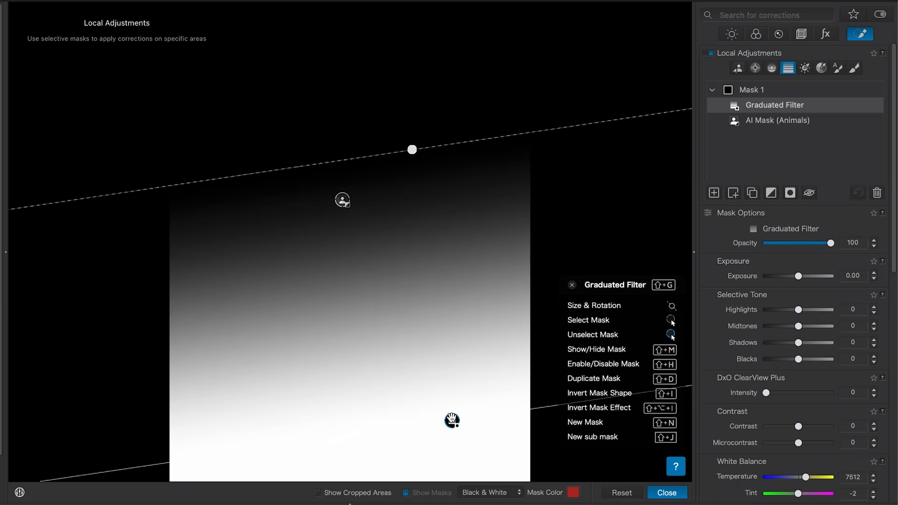
drag(452, 420, 428, 389)
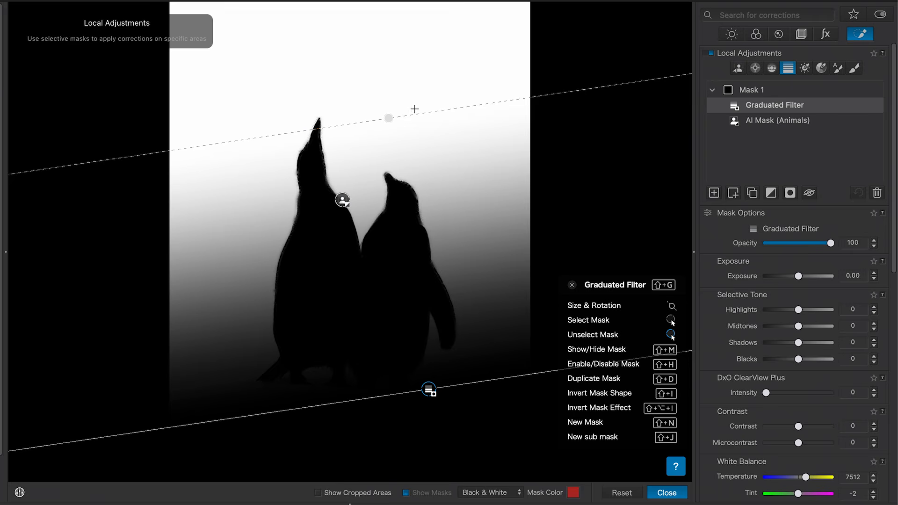
drag(388, 116, 398, 150)
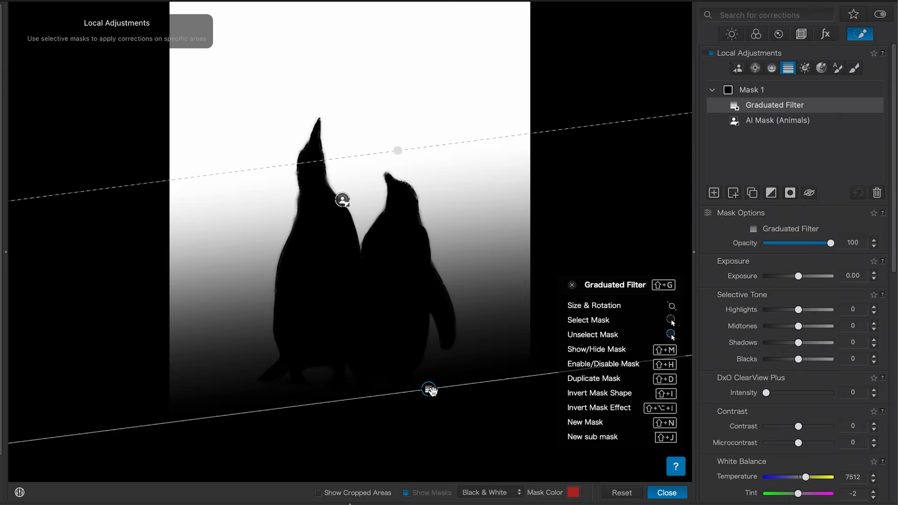
Step: Lower the exposure of the combined background mask to darken the area behind the penguins
mouse_move(429, 389)
drag(798, 277, 790, 276)
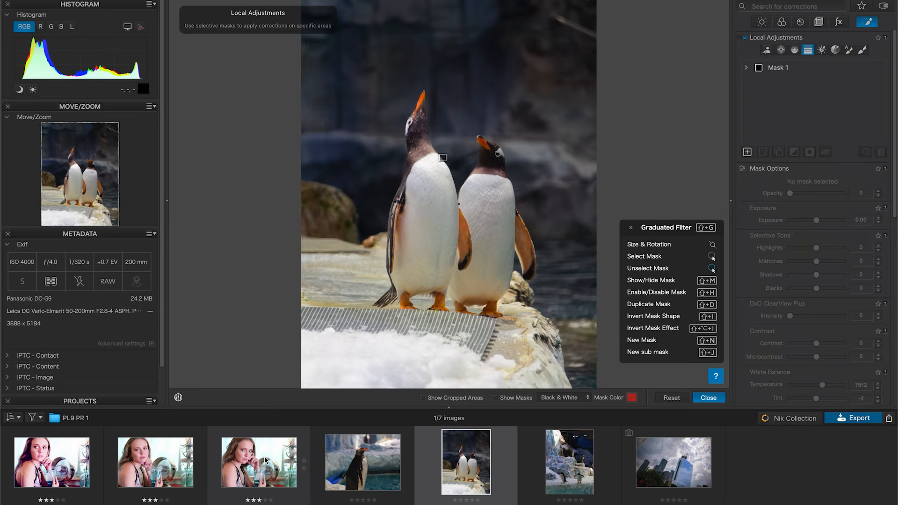
Step: Open the portrait photo _1004116.RW2 and mask the woman's face with the Faces AI selection
click(264, 460)
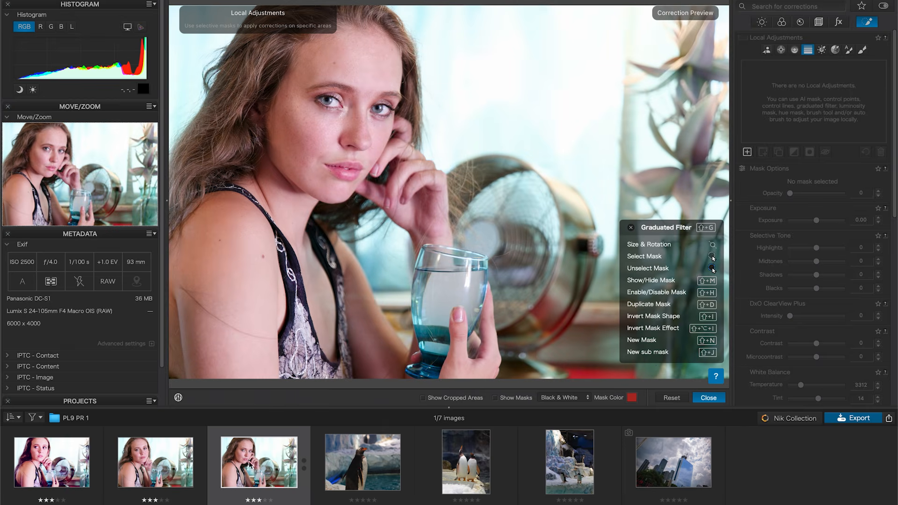
click(160, 451)
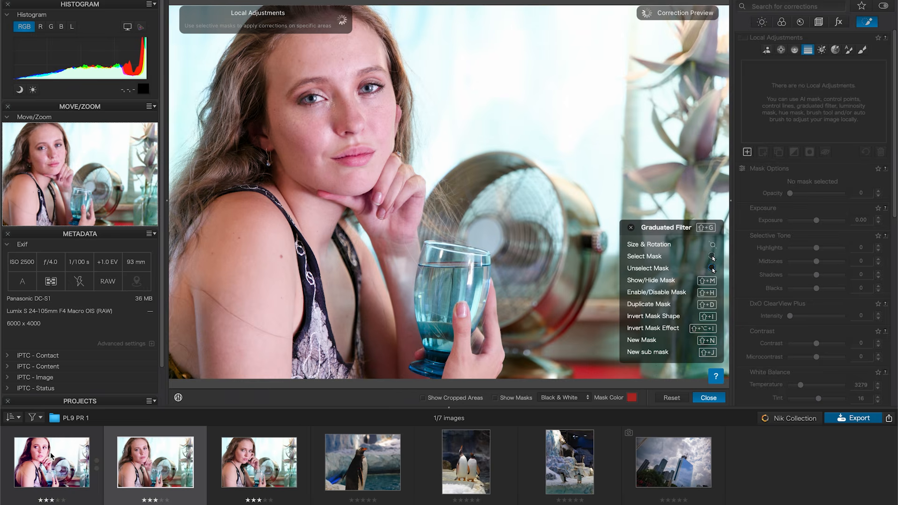
click(52, 456)
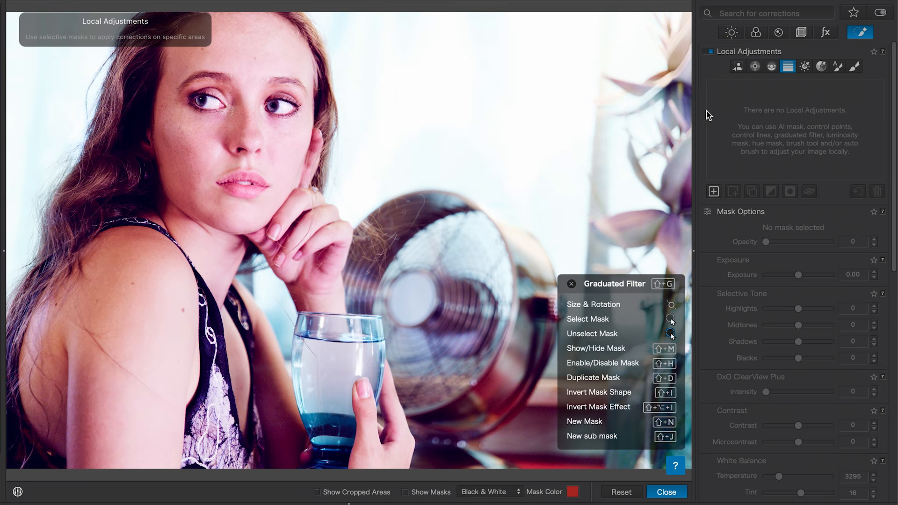
click(738, 66)
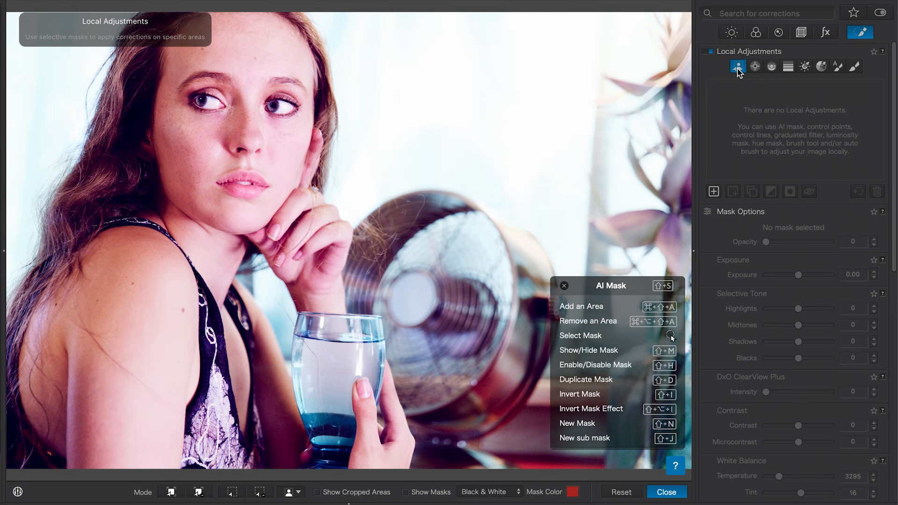
click(296, 494)
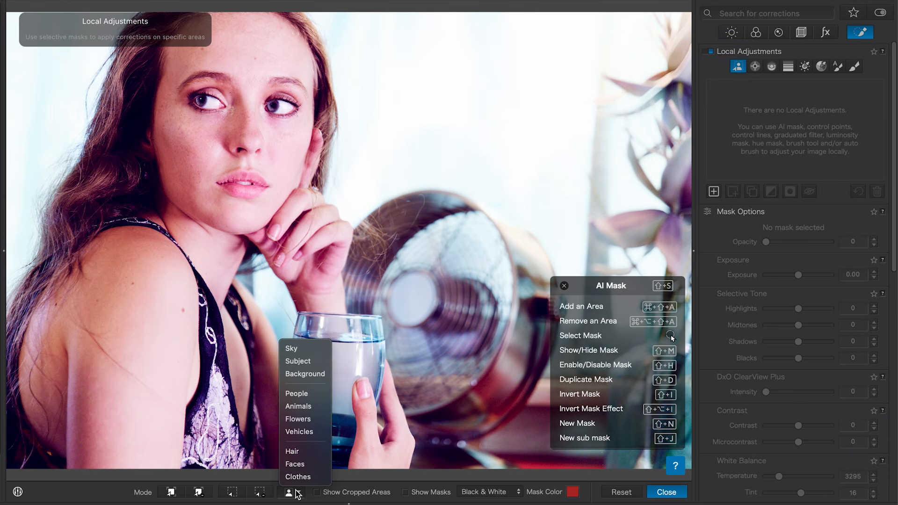
click(298, 465)
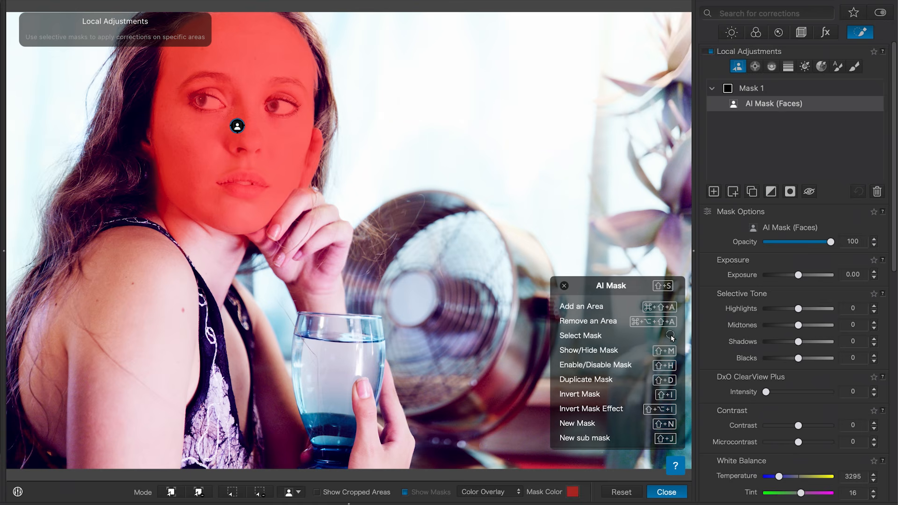
Step: Rename the mask to face and set its contrast to 43 and microcontrast to 38
double_click(751, 89)
key(Return)
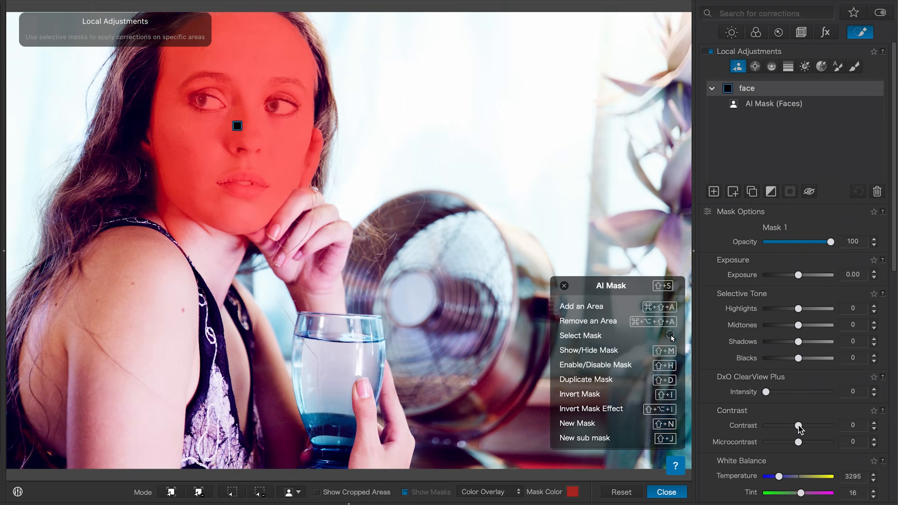
drag(799, 426, 810, 428)
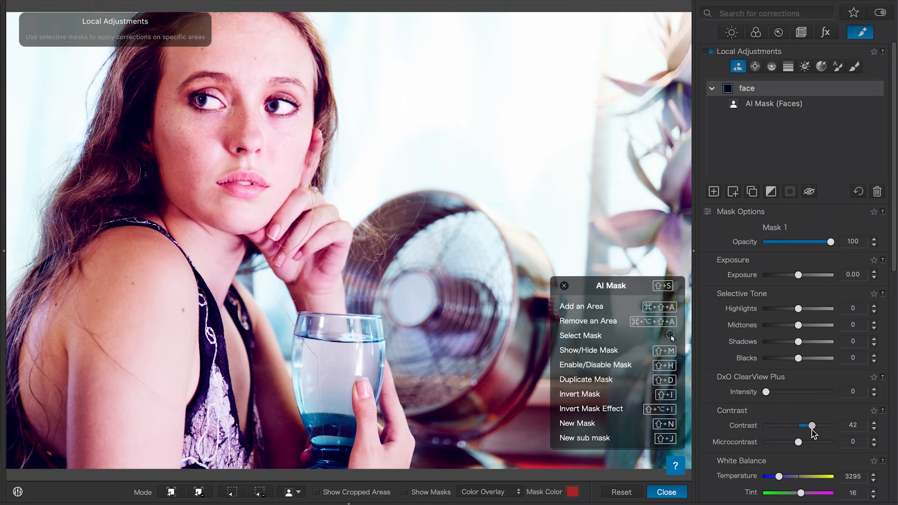
drag(799, 442, 812, 446)
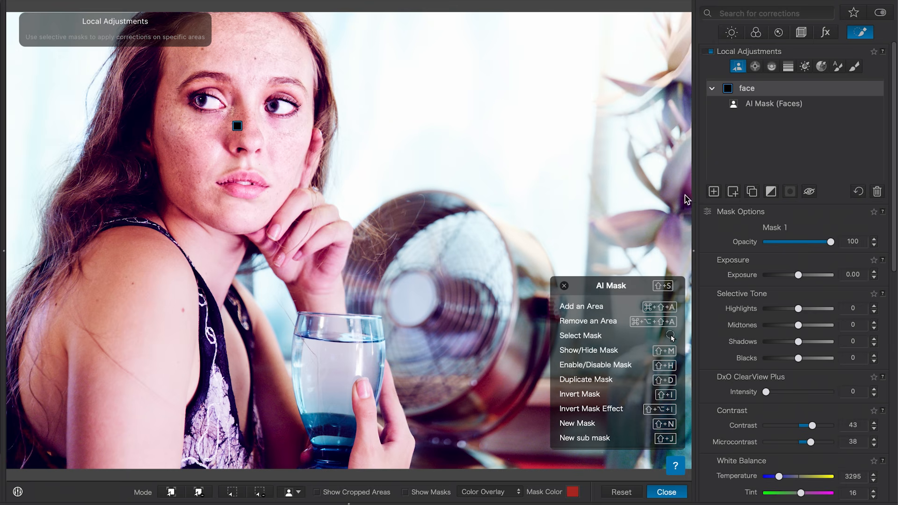
Step: Create a new mask named glass and select the drinking glass in the woman's hand with the AI Mask
click(714, 191)
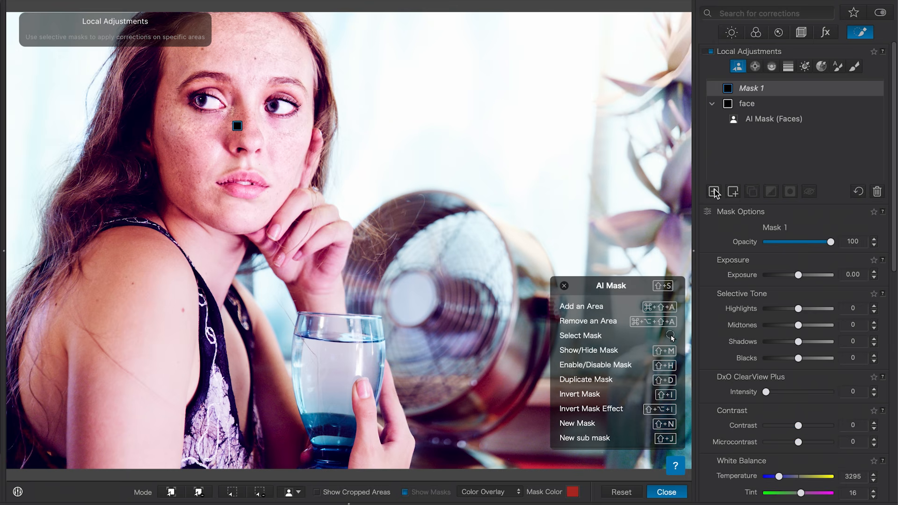
double_click(751, 89)
text(g)
key(Return)
click(171, 492)
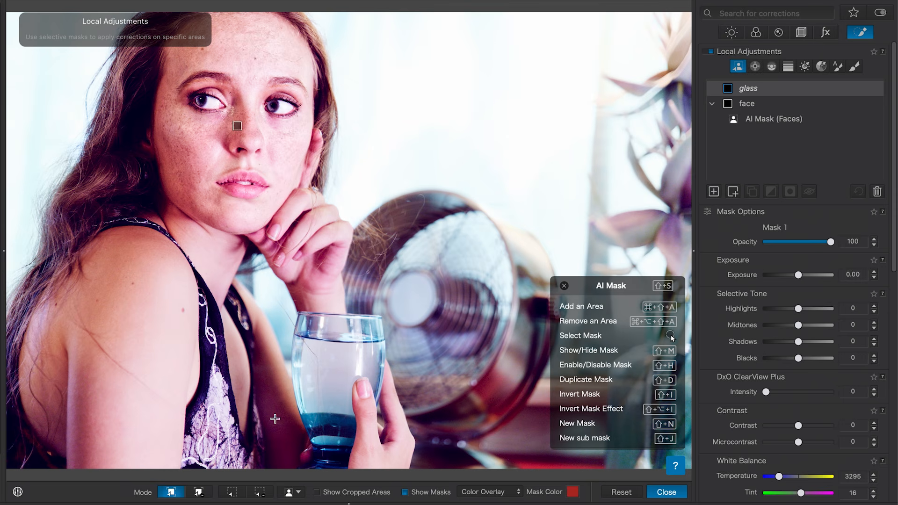
click(324, 373)
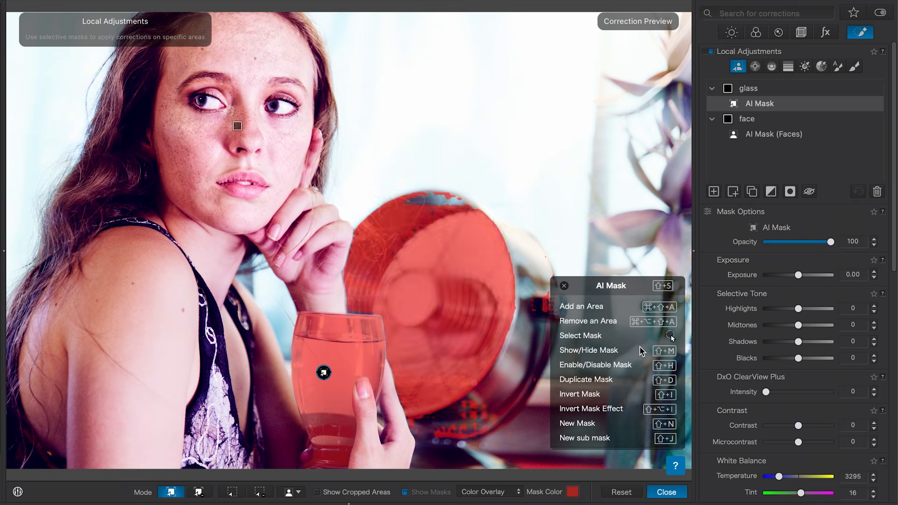
Step: Strongly raise the HSL saturation of the glass mask
scroll(753, 396, down, 10)
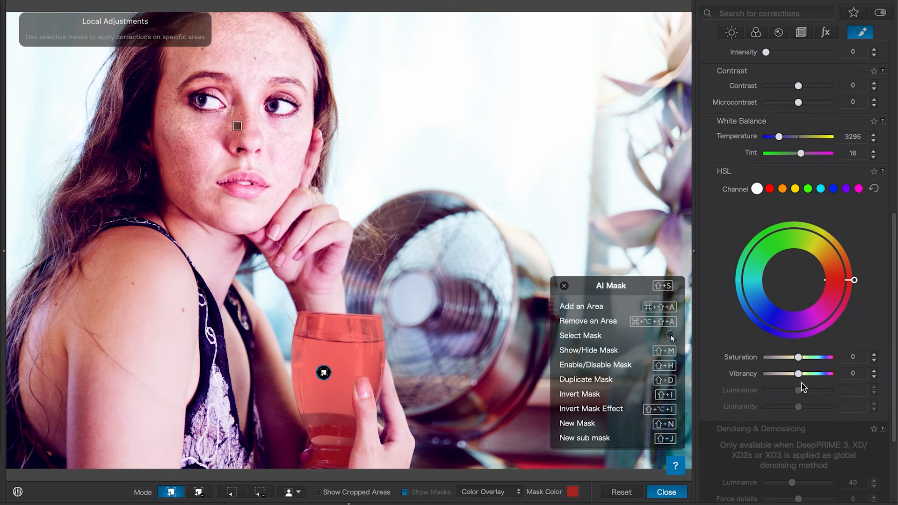
drag(799, 359, 848, 357)
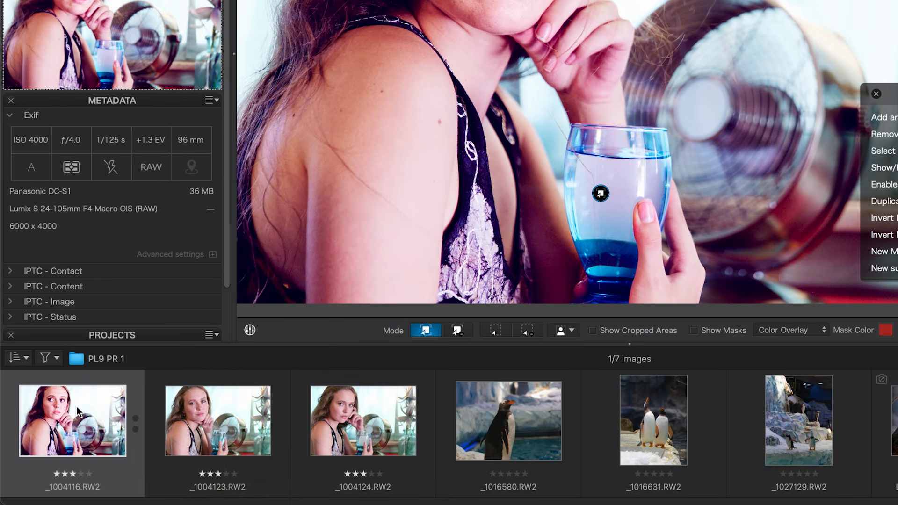
Step: Copy the correction settings of _1004116.RW2
right_click(78, 413)
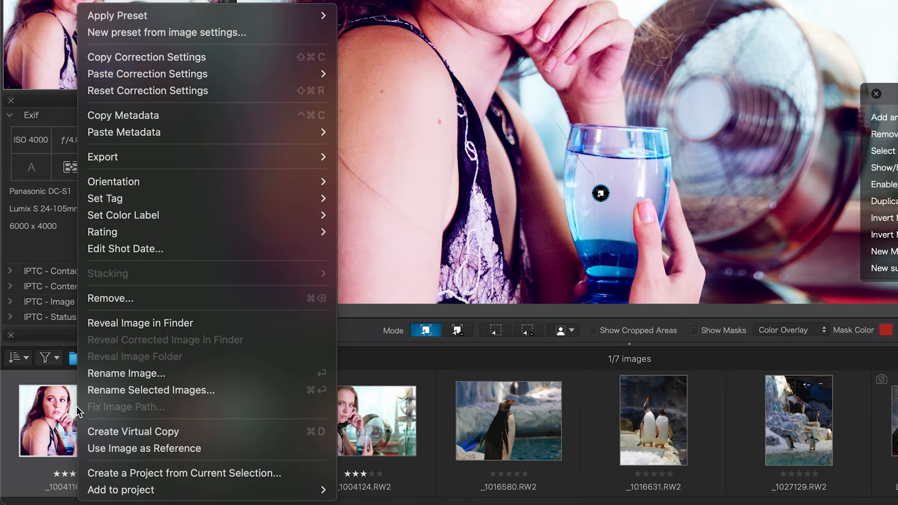
click(158, 59)
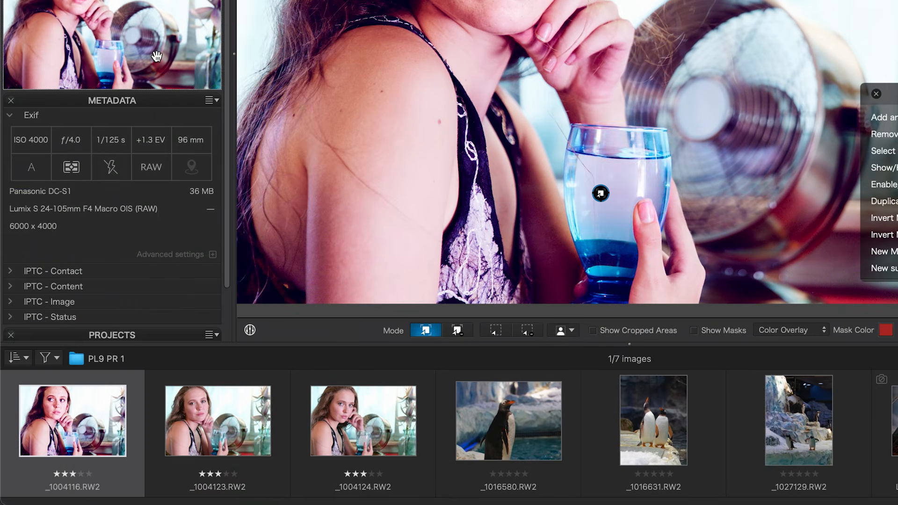
Step: Paste all the copied correction settings onto _1004123.RW2 and _1004124.RW2
click(206, 409)
shift+click(344, 411)
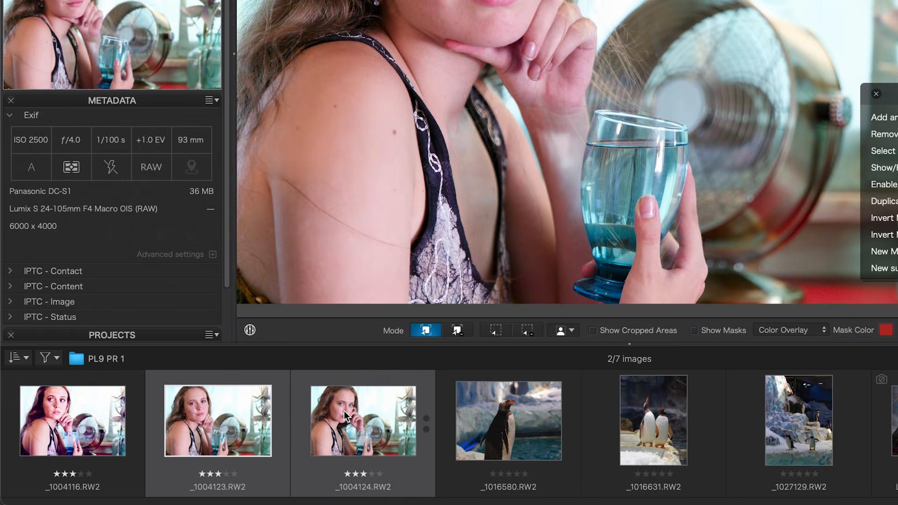
right_click(343, 410)
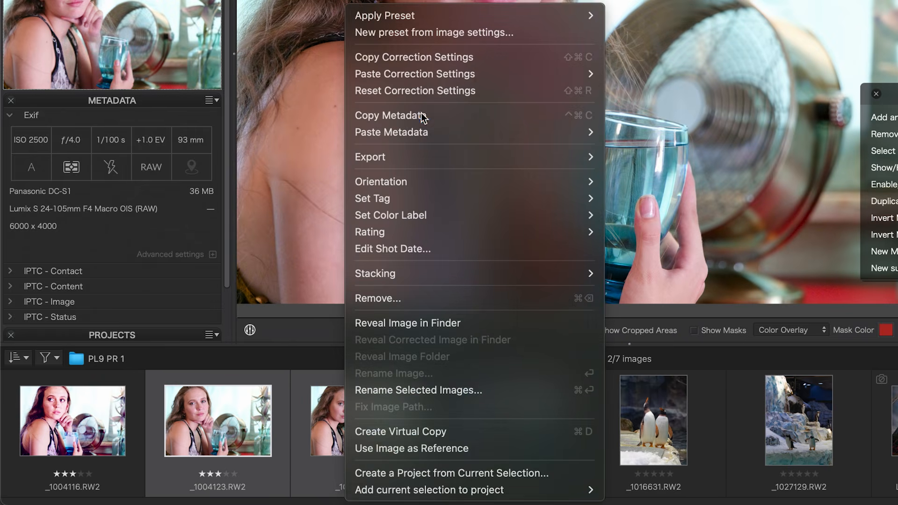
mouse_move(416, 74)
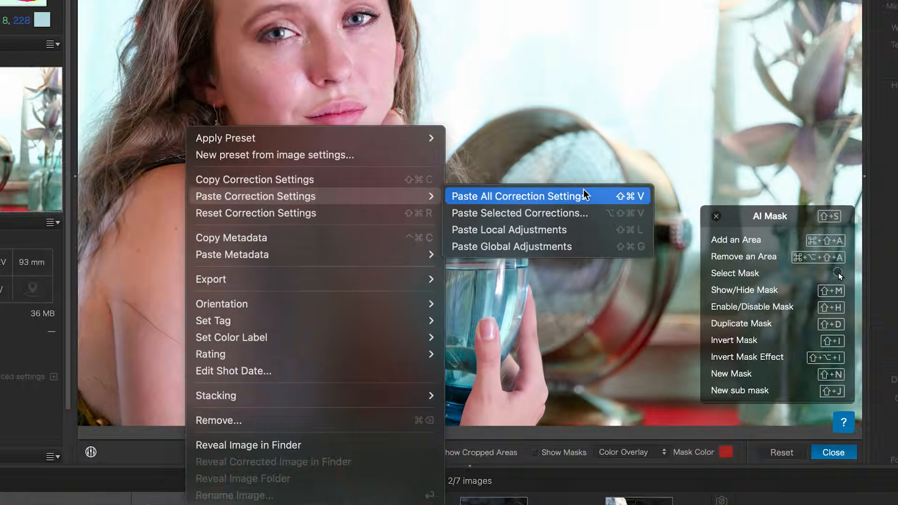
click(757, 132)
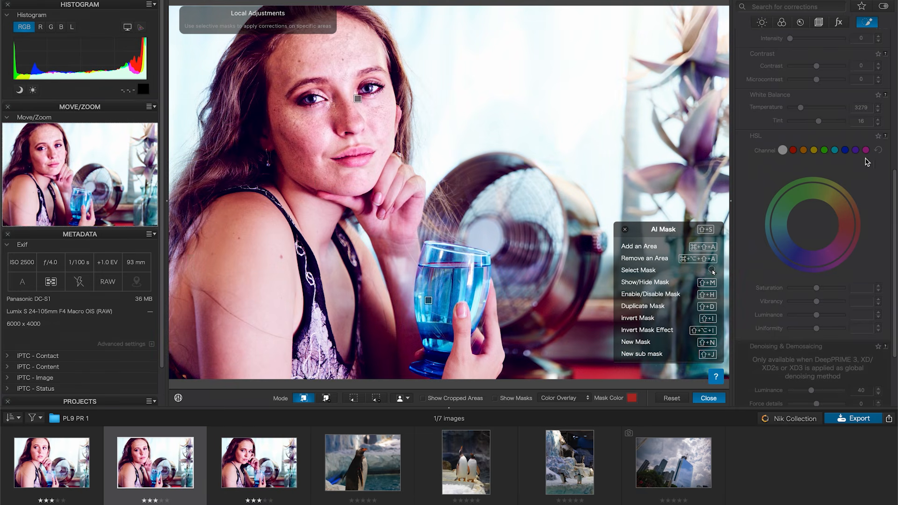
Step: Check how the pasted glass and face masks fit the portraits _1004123.RW2 and _1004124.RW2
scroll(867, 162, up, 6)
mouse_move(782, 85)
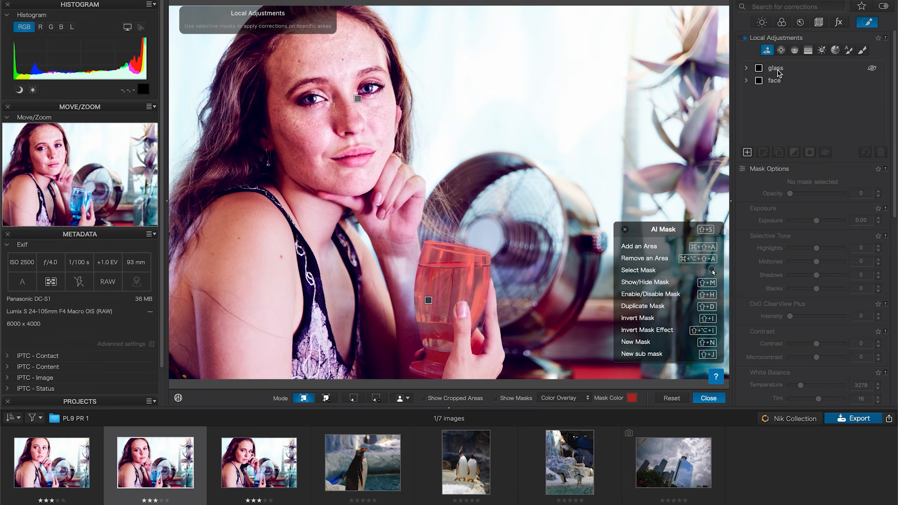
click(269, 468)
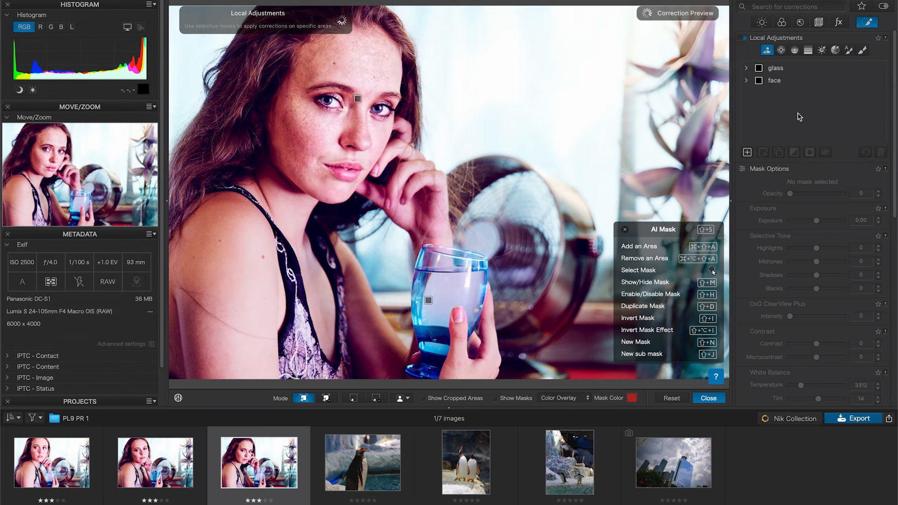
mouse_move(780, 83)
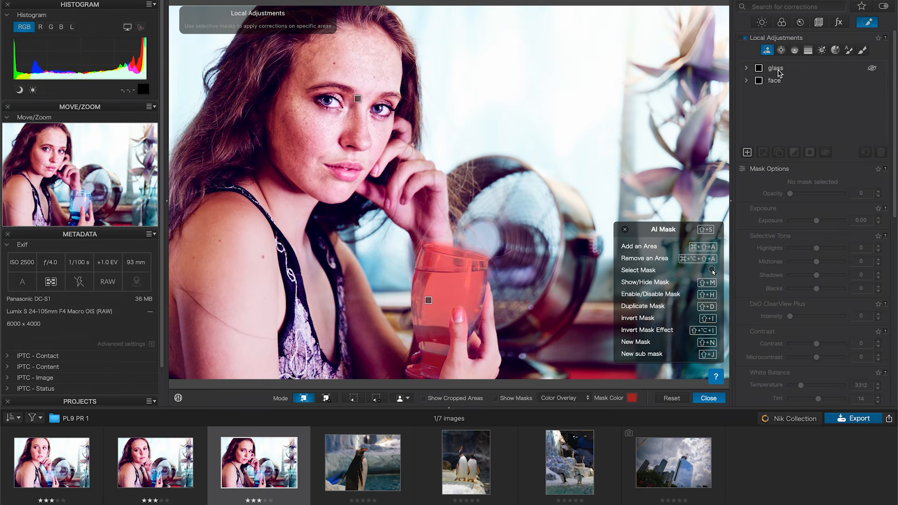
Step: Subtract the finger in front of the drinking glass from the glass mask on _1004124.RW2
click(779, 73)
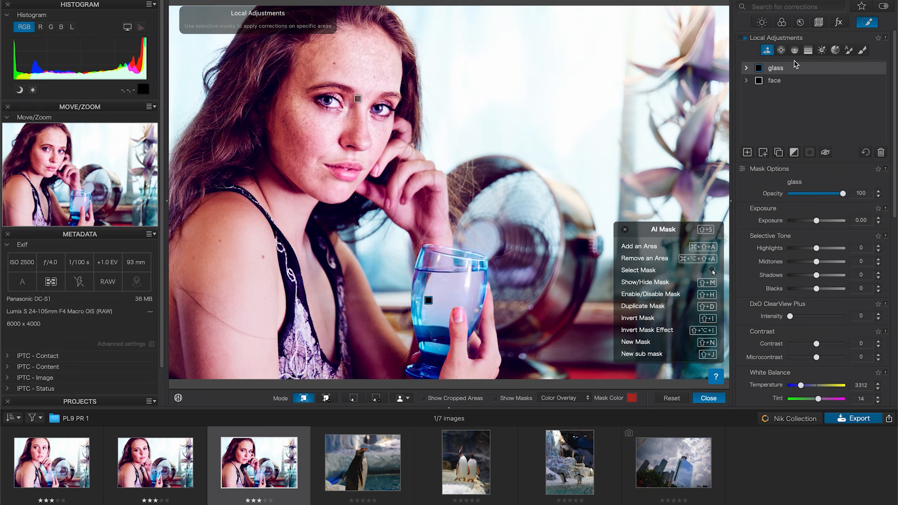
click(782, 69)
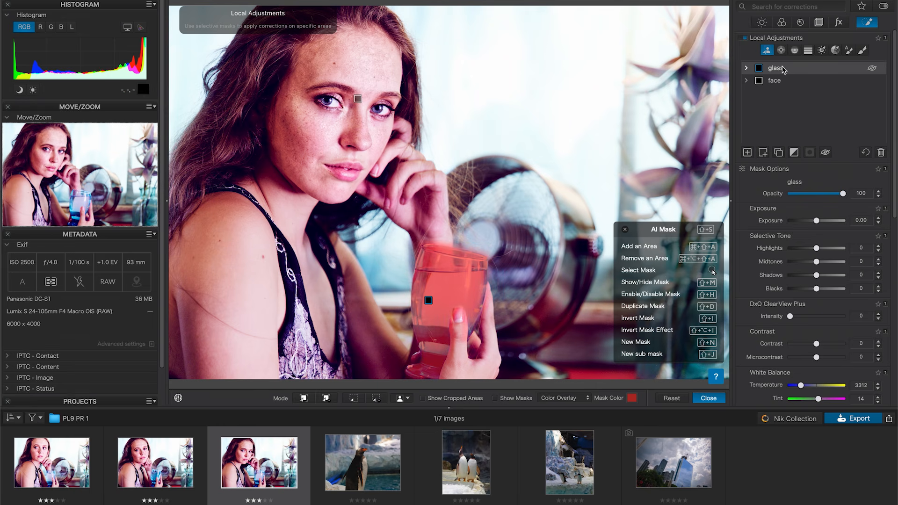
click(327, 398)
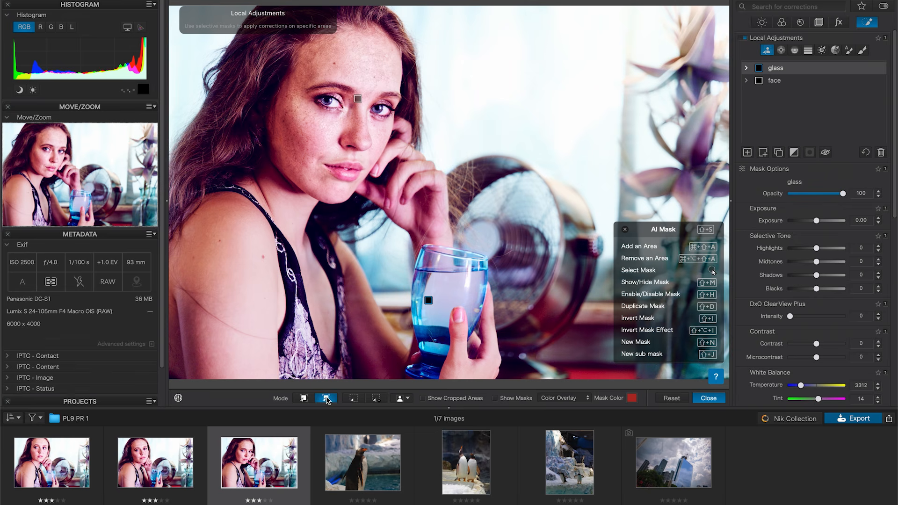
click(460, 329)
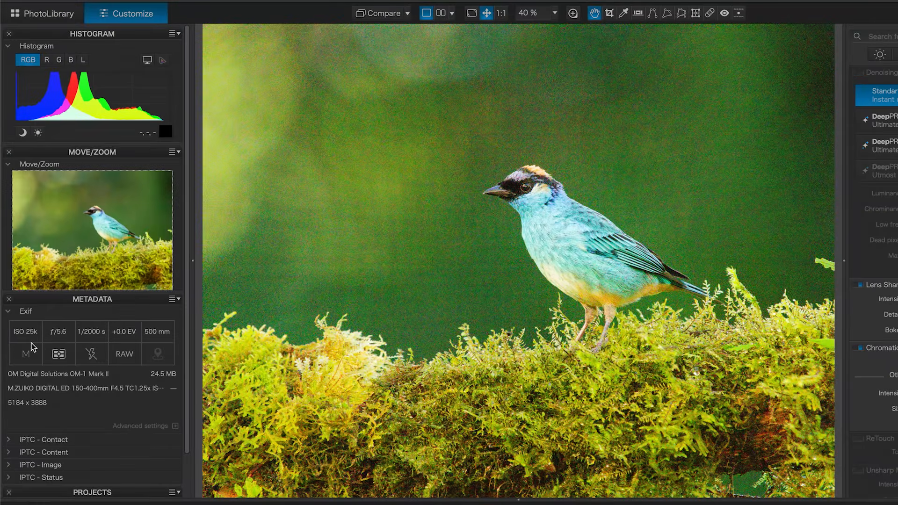
Step: Apply DeepPRIME XD/XD2s denoising to the bird photo and inspect the bird with the Loupe at 100%
click(572, 14)
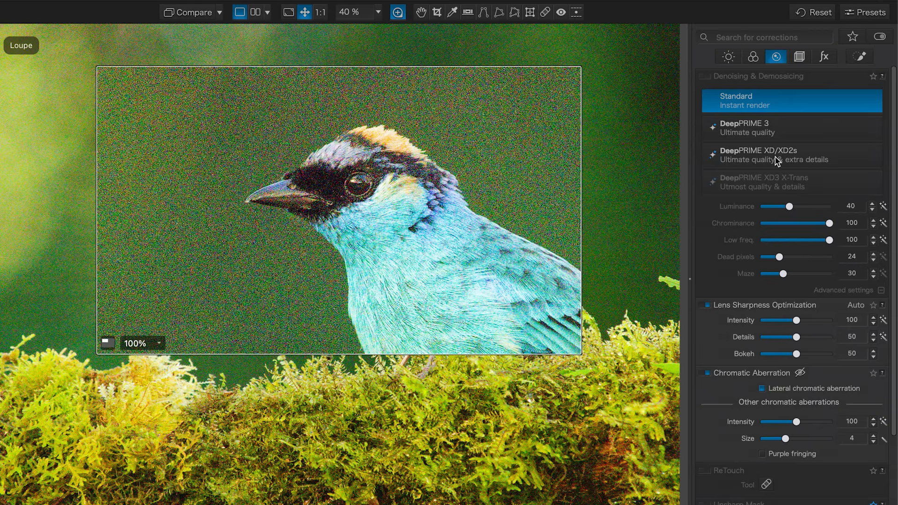
click(777, 161)
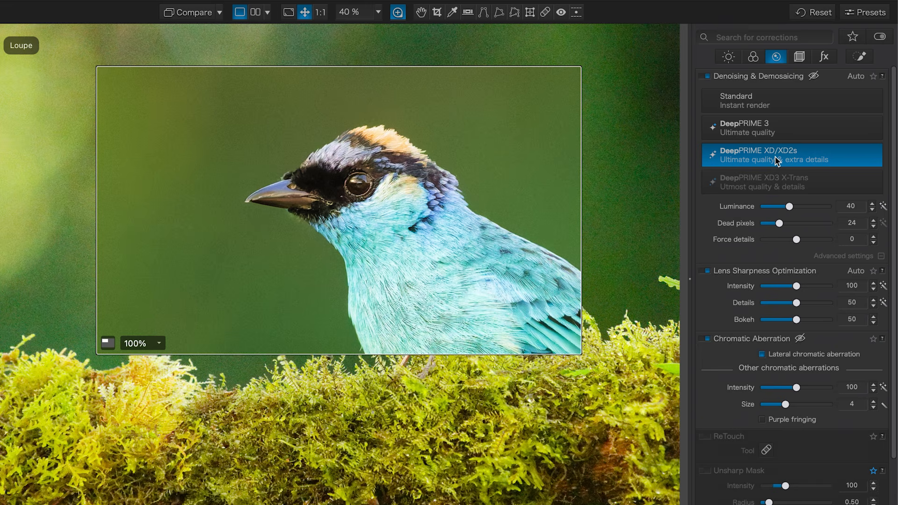
drag(430, 224, 482, 239)
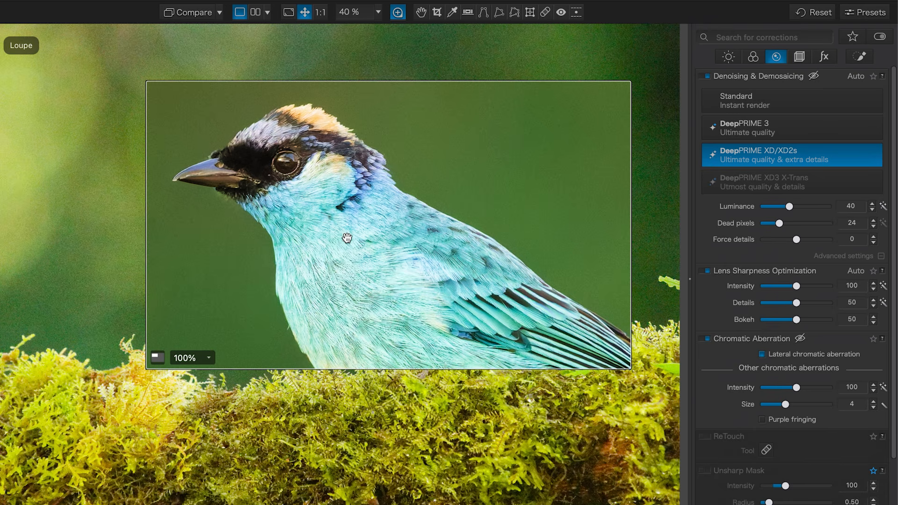
Step: Enable local adjustments and mask the bird with the predefined Animals AI mask
click(859, 57)
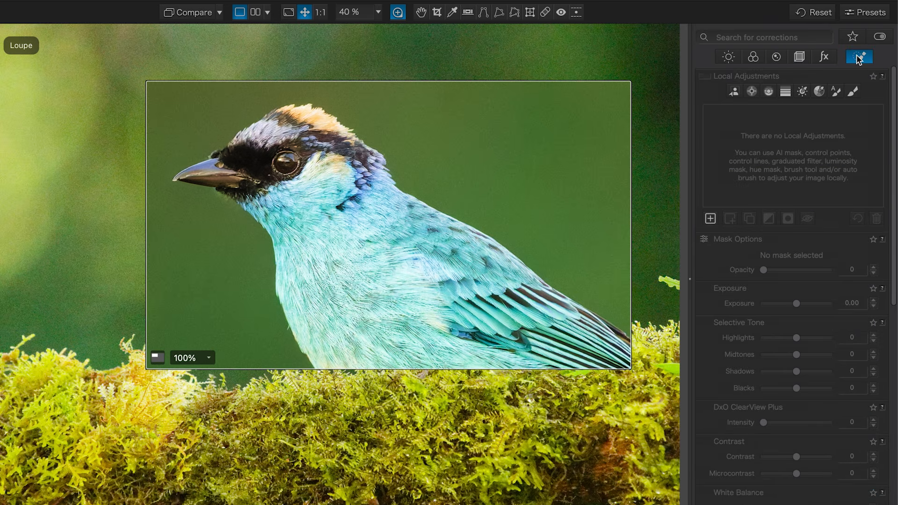
click(707, 77)
click(733, 93)
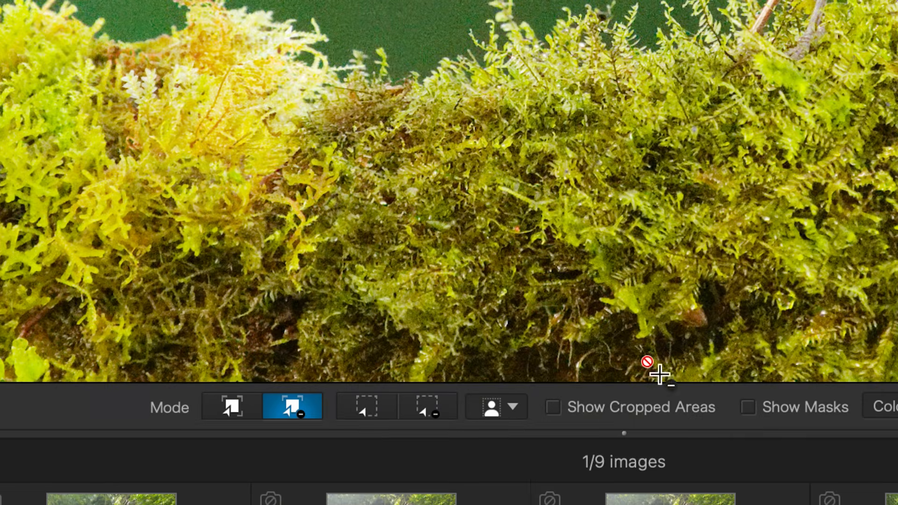
click(508, 413)
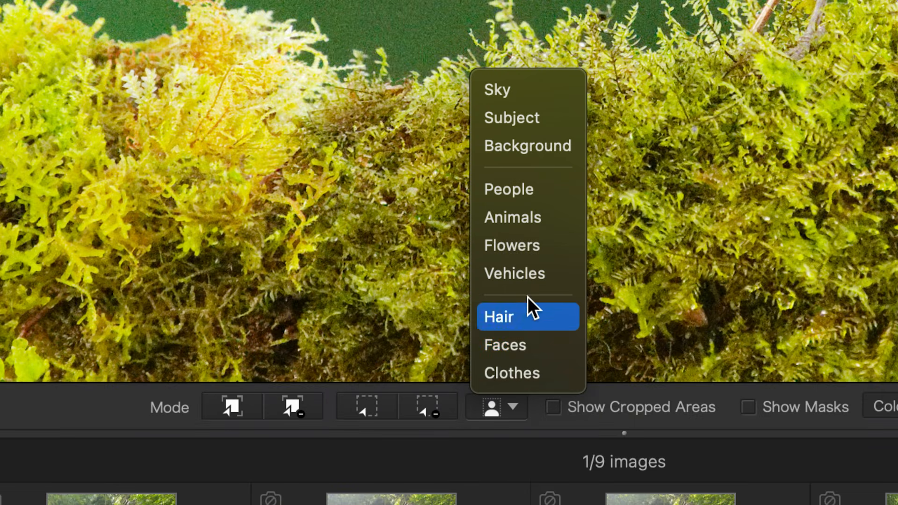
click(529, 216)
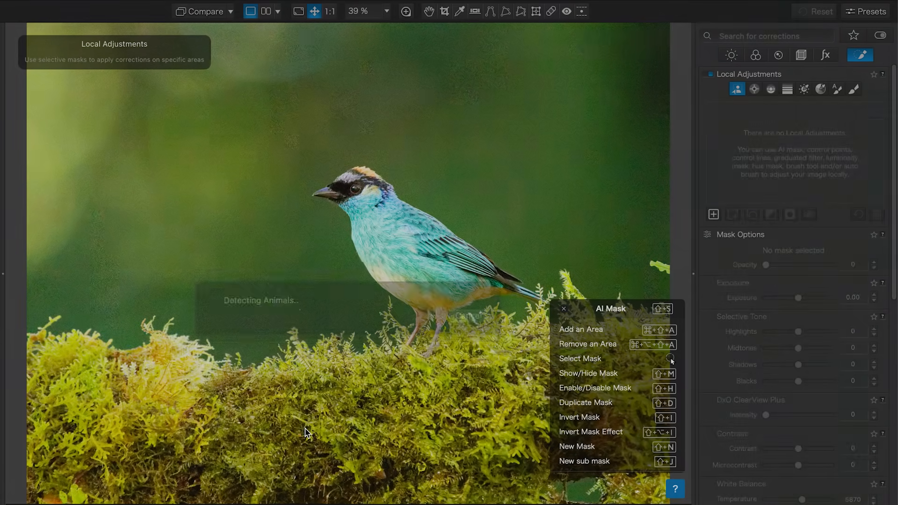
Step: Slightly raise the bird mask's denoising force details and its sharpness while inspecting the bird in the Loupe
scroll(803, 395, down, 10)
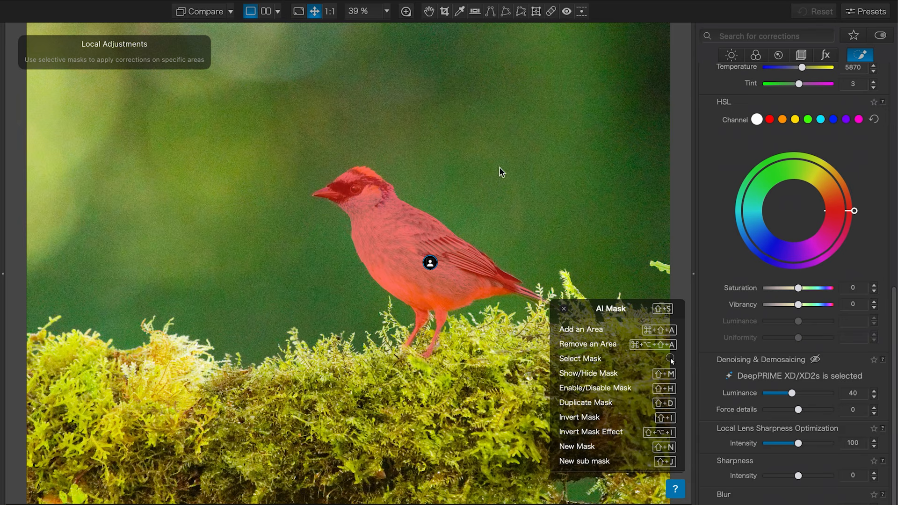
click(406, 13)
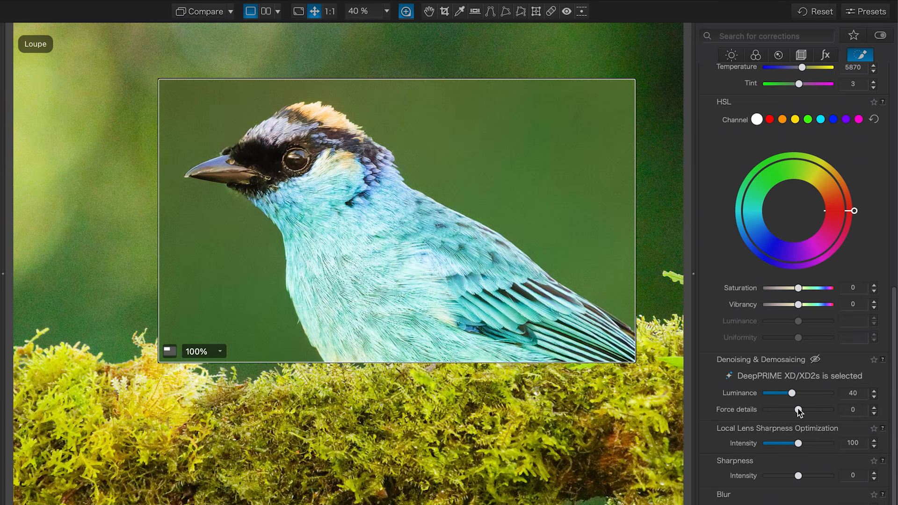
drag(799, 410, 804, 410)
drag(798, 475, 800, 475)
Step: Switch the local adjustments off and back on to compare the bird's detail
scroll(815, 398, up, 10)
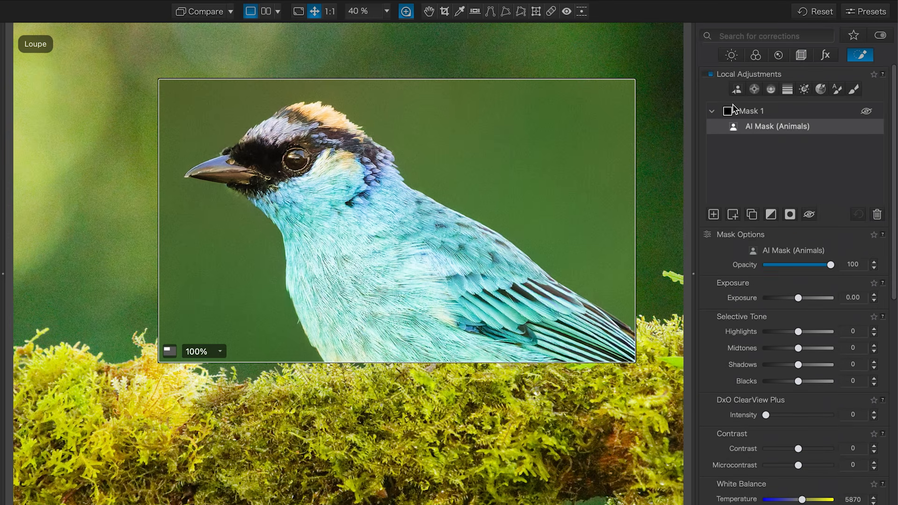
click(710, 74)
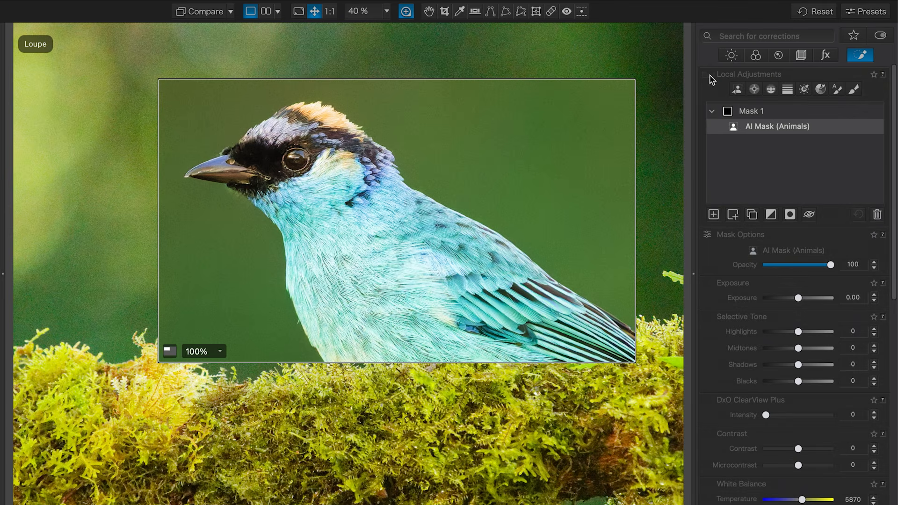
click(711, 75)
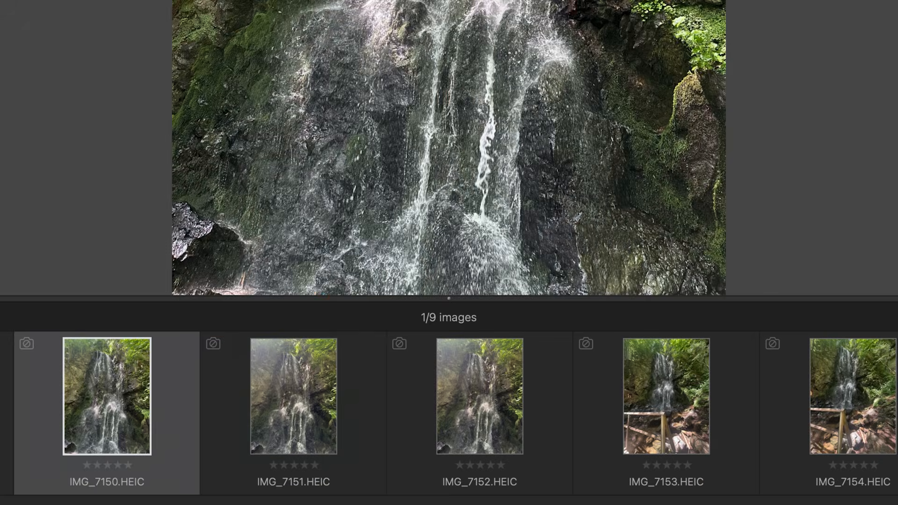
Step: Browse through the waterfall photos from IMG_7150.HEIC to IMG_7155.HEIC and back
key(Right)
key(Right)
key(Right)
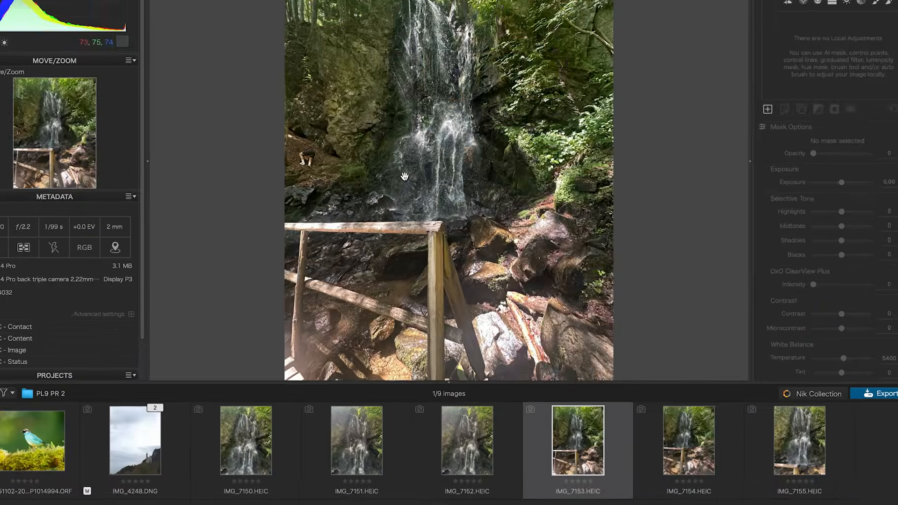
key(Right)
key(Right)
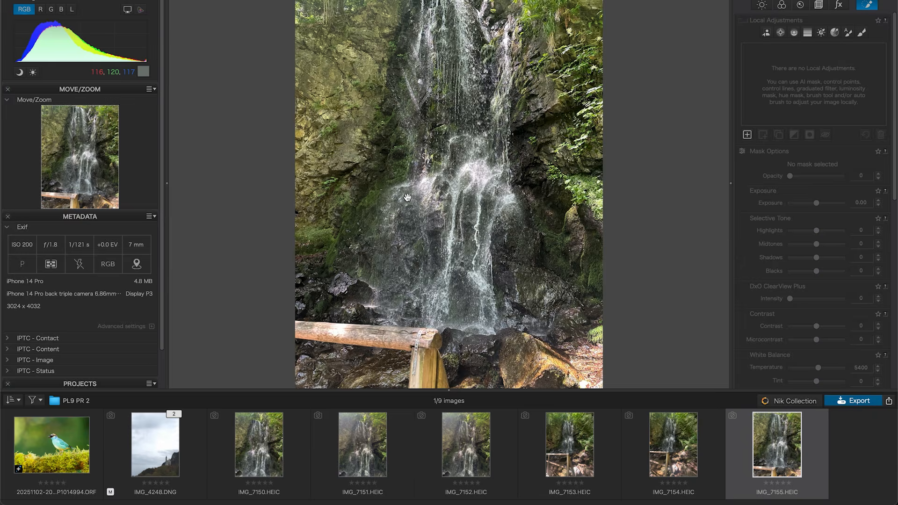
key(Left)
key(Left)
key(Left)
key(Left)
key(Left)
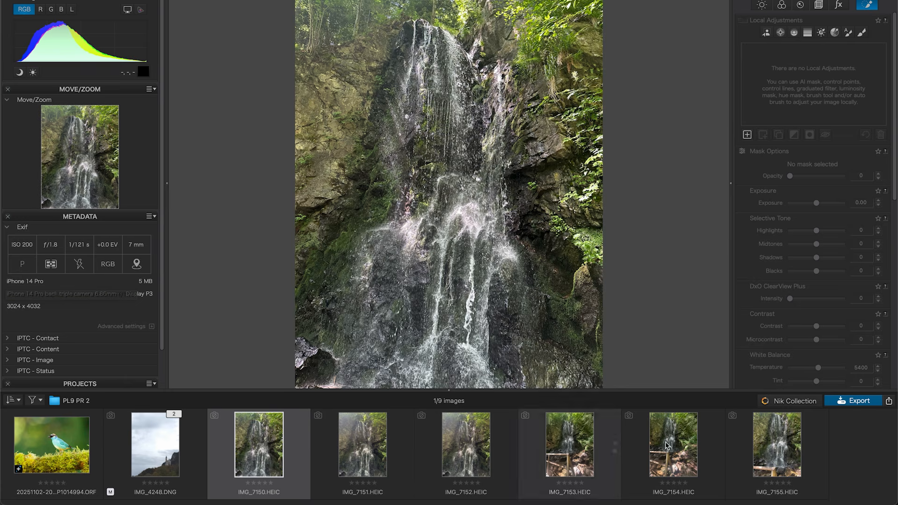
Step: Select the waterfall photos IMG_7150.HEIC to IMG_7155.HEIC and open the batch rename for them
shift+click(780, 450)
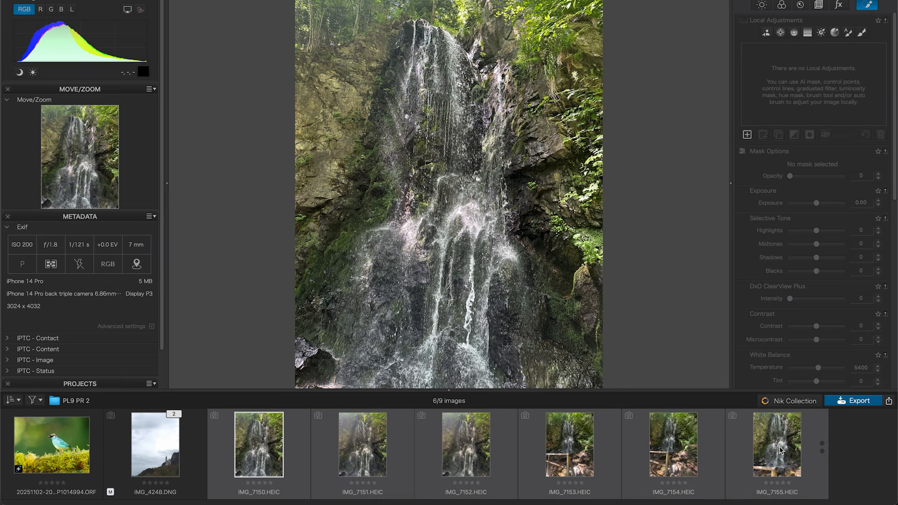
right_click(780, 450)
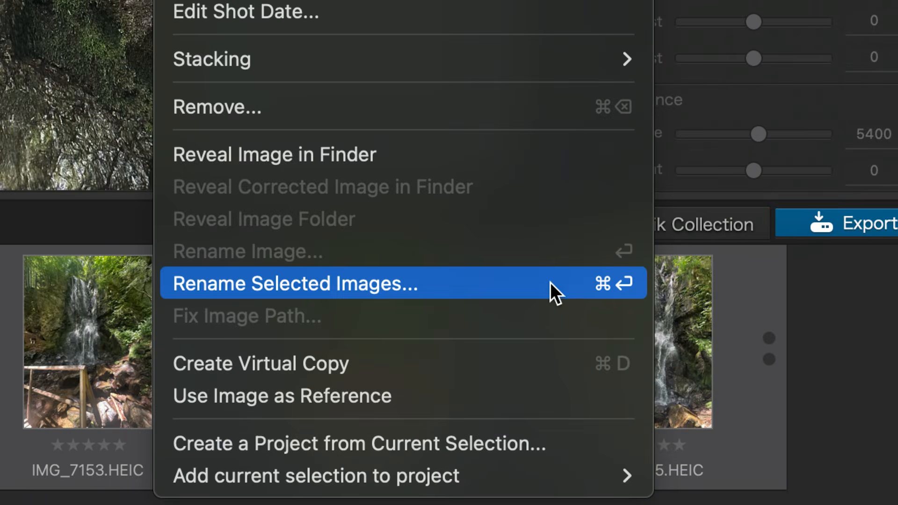
click(550, 282)
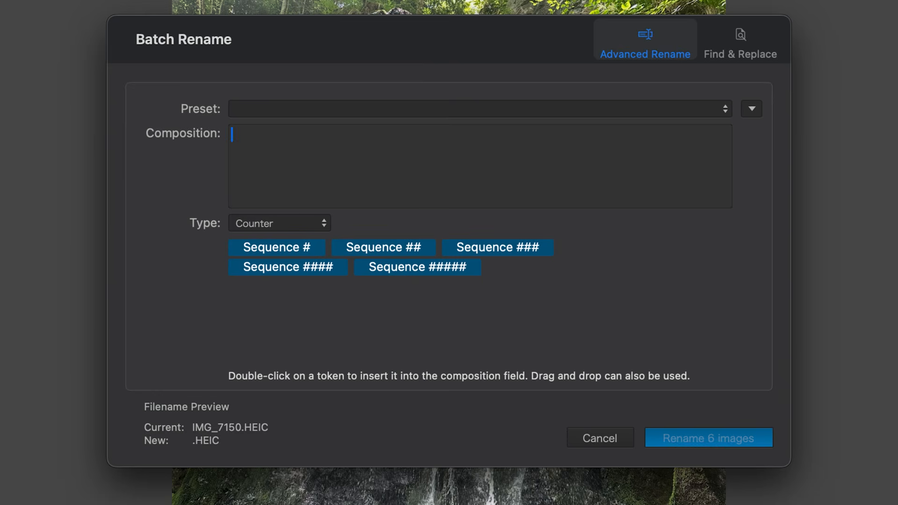
Step: Try the rename presets File Name - Sequence and Date (YYYYMMDD) - File Name
click(720, 111)
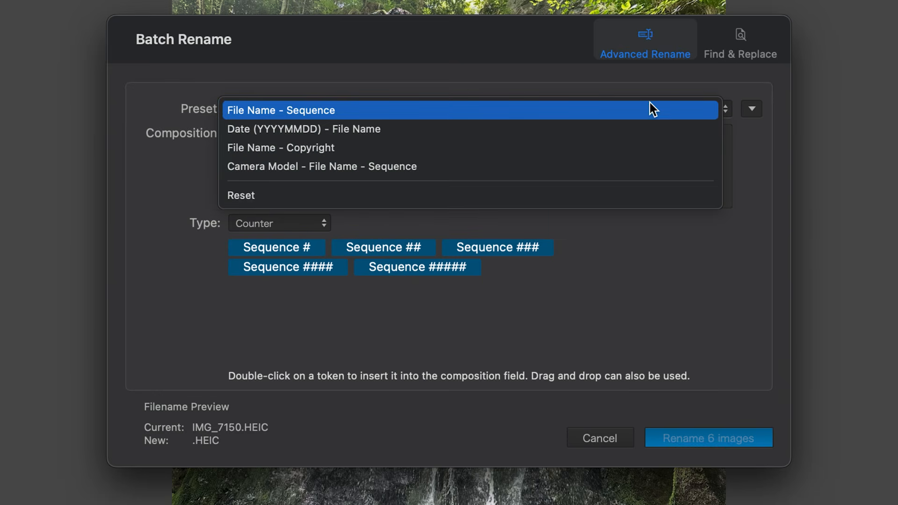
click(599, 100)
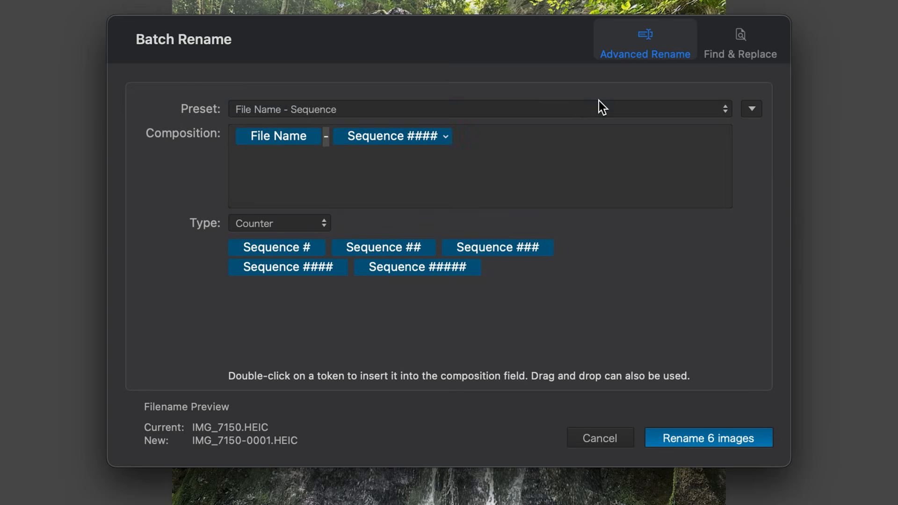
click(583, 105)
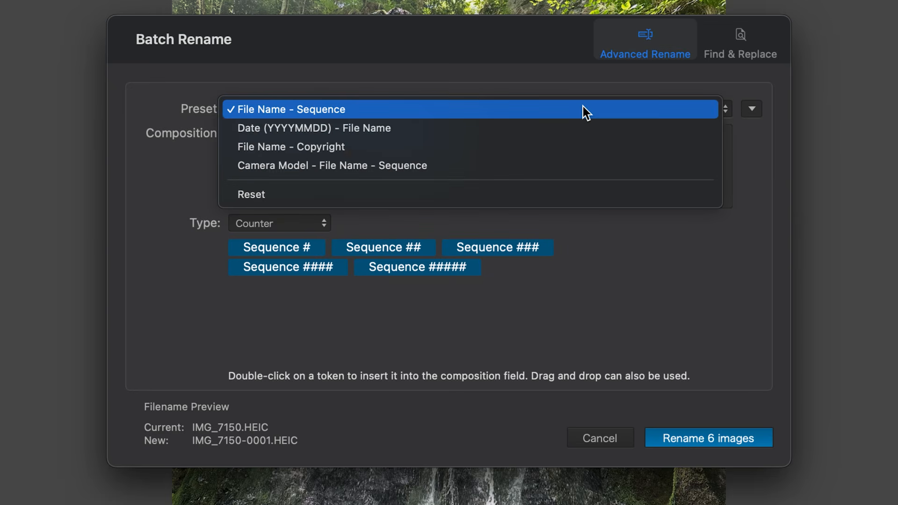
click(542, 129)
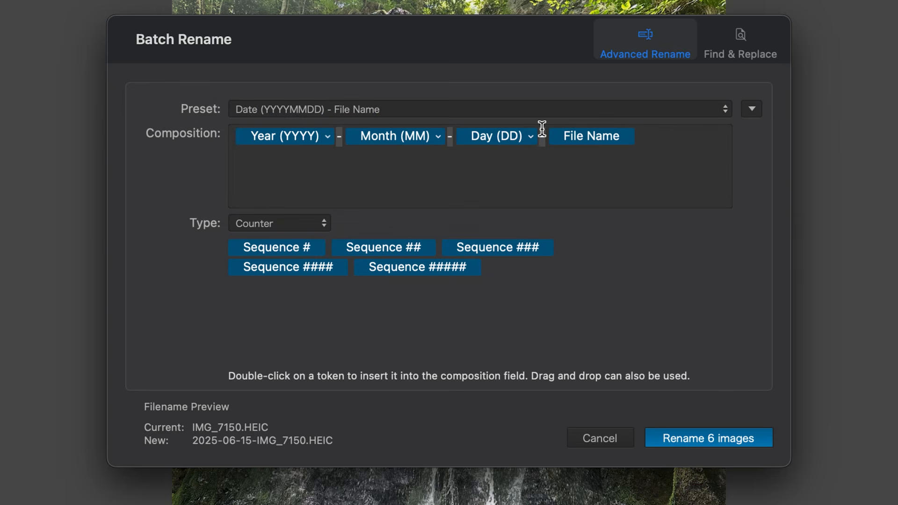
Step: Replace the whole rename composition with the text Waterfall
click(653, 110)
click(747, 143)
click(689, 140)
key(super+a)
key(BackSpace)
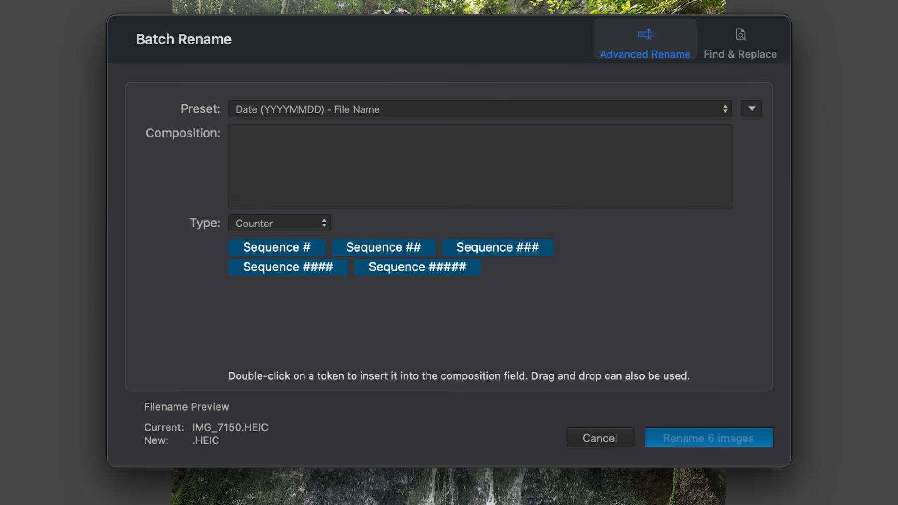
text(Waterfall)
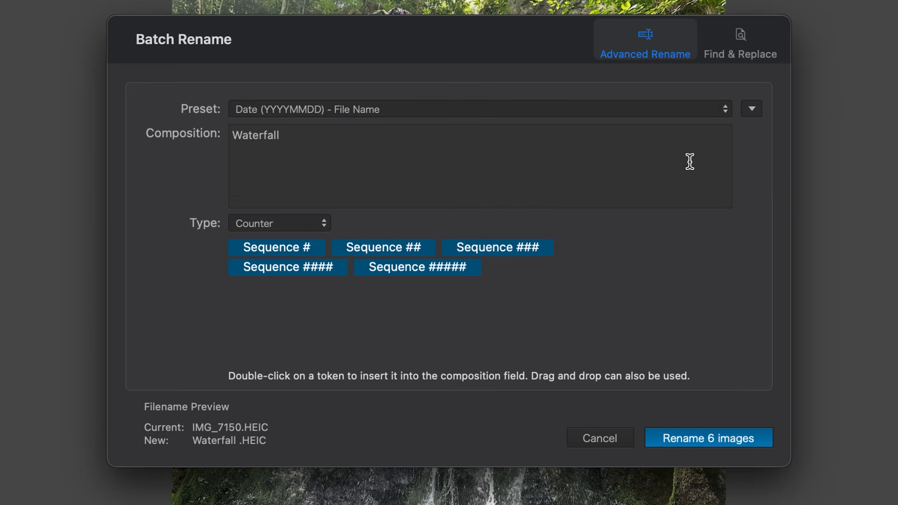
Step: Append the shot date tokens Year (YYYY), Month (MM), Day (DD), Hours (24h), Minutes and Seconds after Waterfall in the rename composition
click(311, 223)
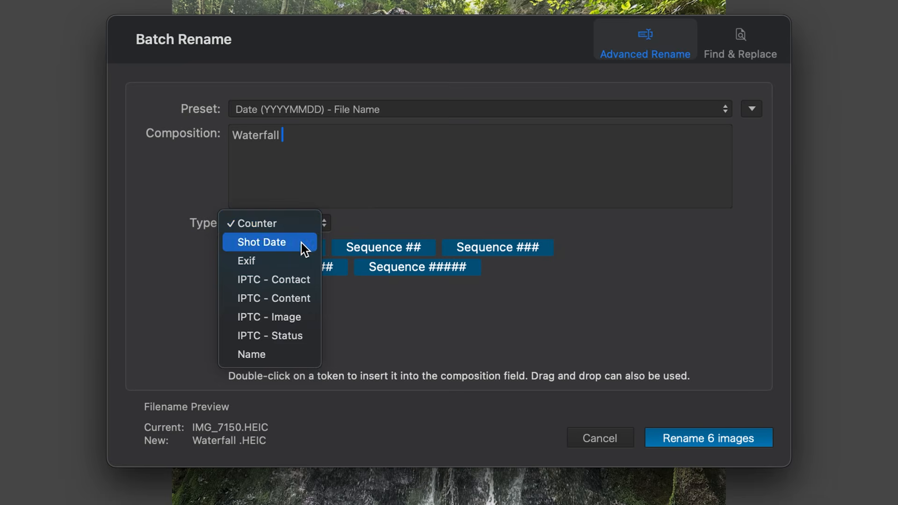
click(301, 242)
drag(300, 243, 423, 141)
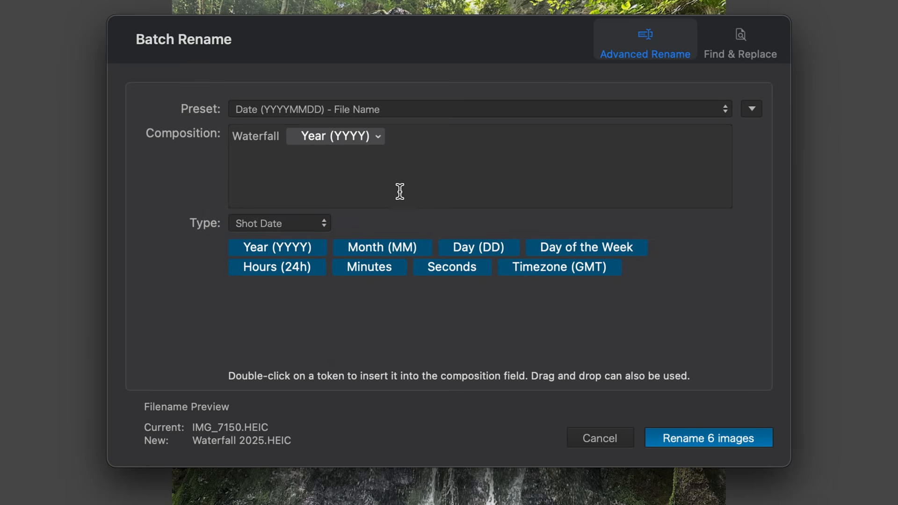
drag(385, 246, 463, 159)
drag(469, 241, 548, 159)
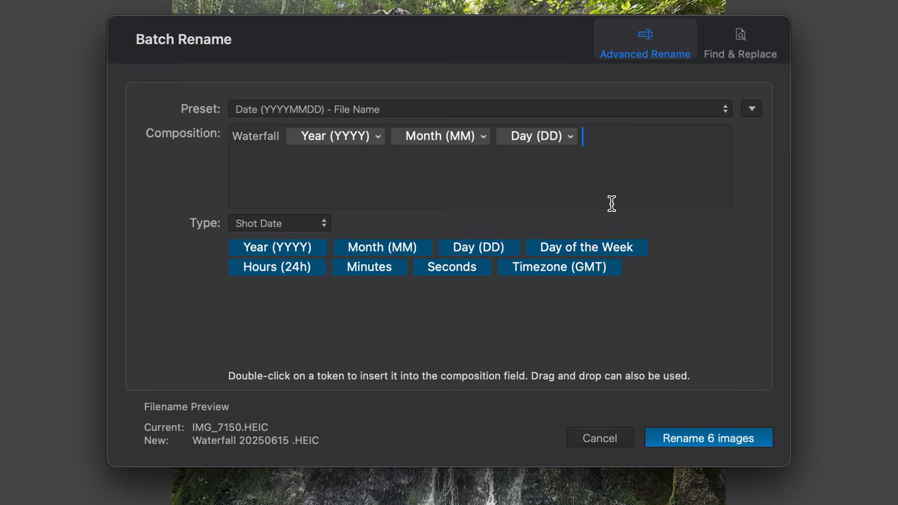
drag(323, 272, 486, 249)
drag(385, 268, 597, 189)
drag(451, 257, 461, 173)
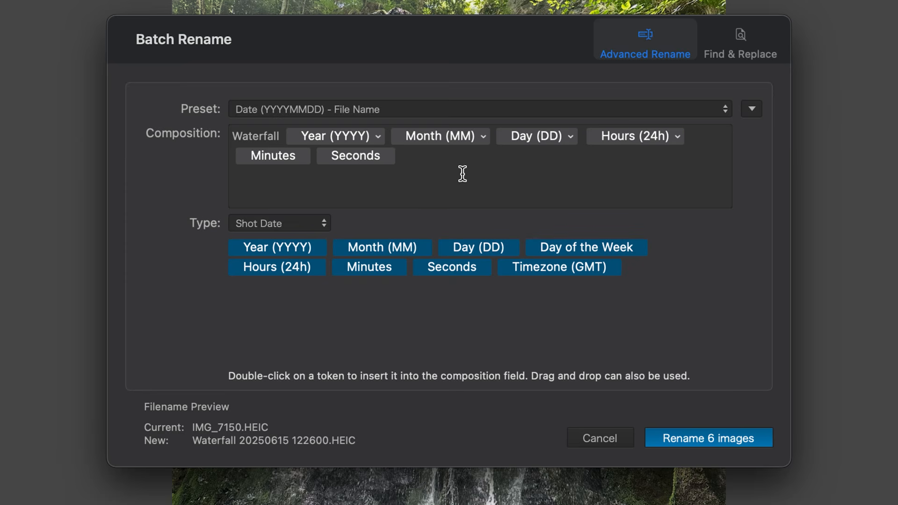
Step: Append the Exif Camera Model and counter Sequence ### tokens to the composition and rename the six images
click(265, 223)
click(271, 240)
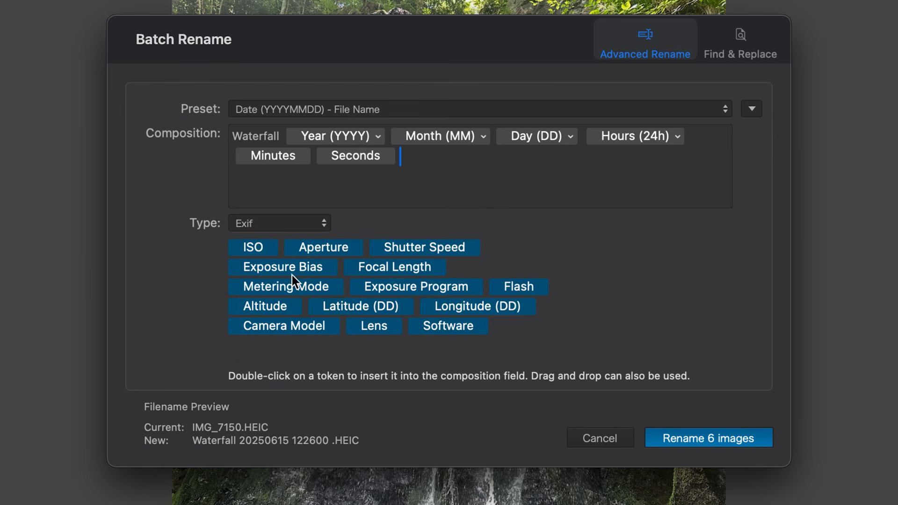
drag(294, 324, 482, 167)
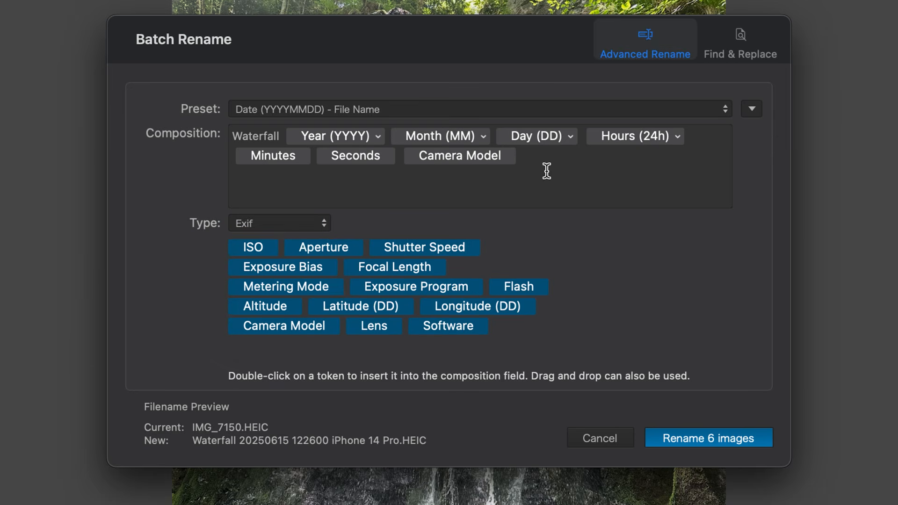
click(295, 223)
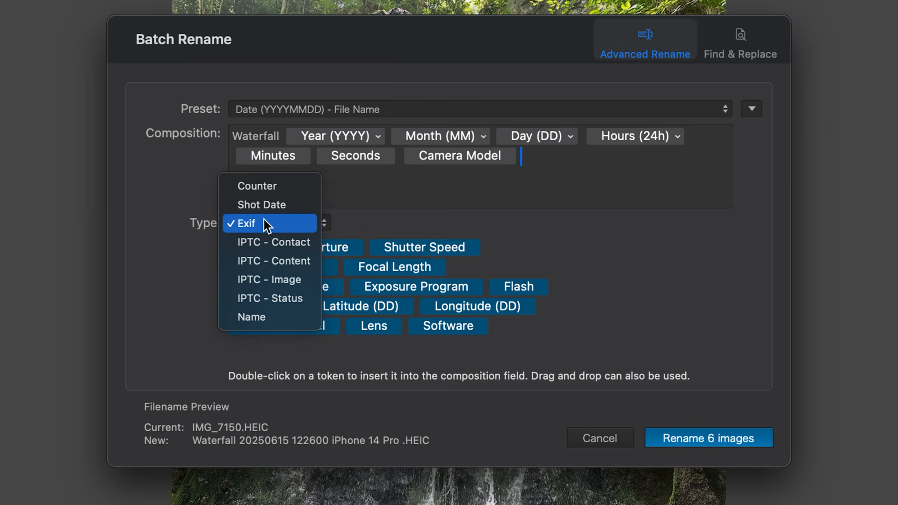
click(268, 189)
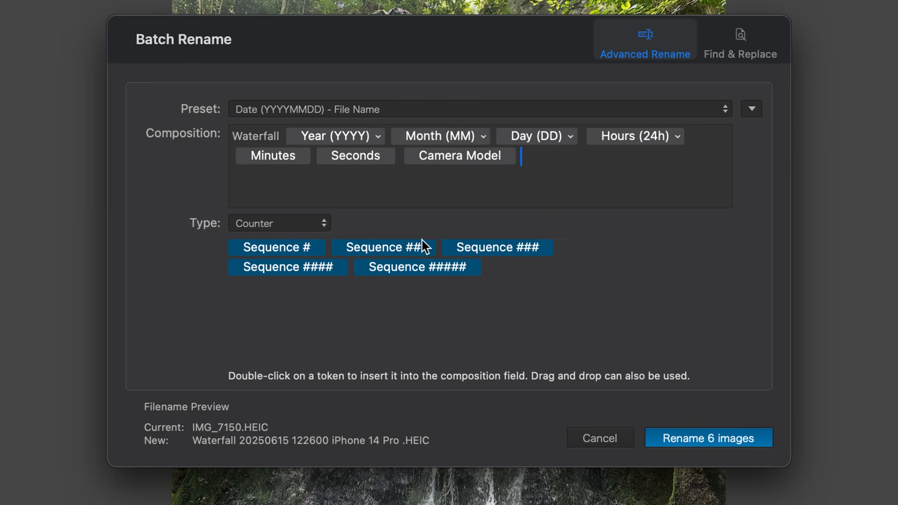
drag(499, 242, 576, 177)
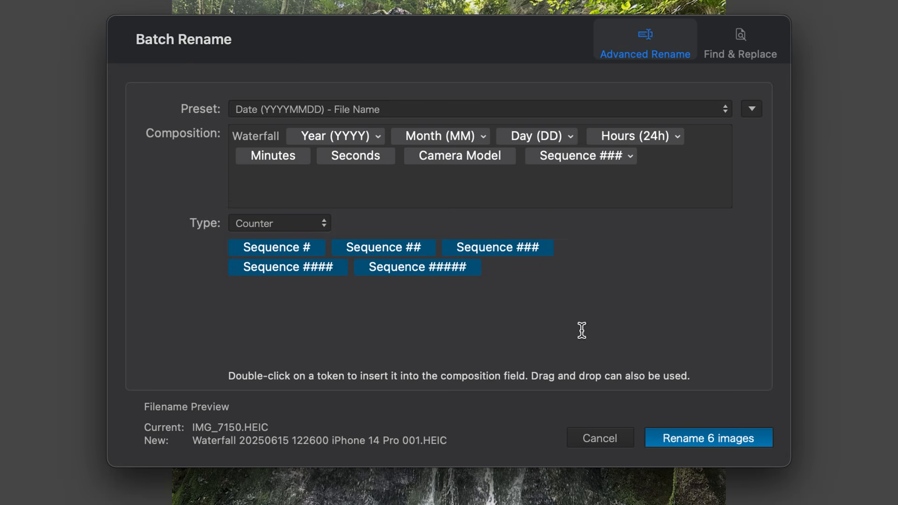
click(681, 441)
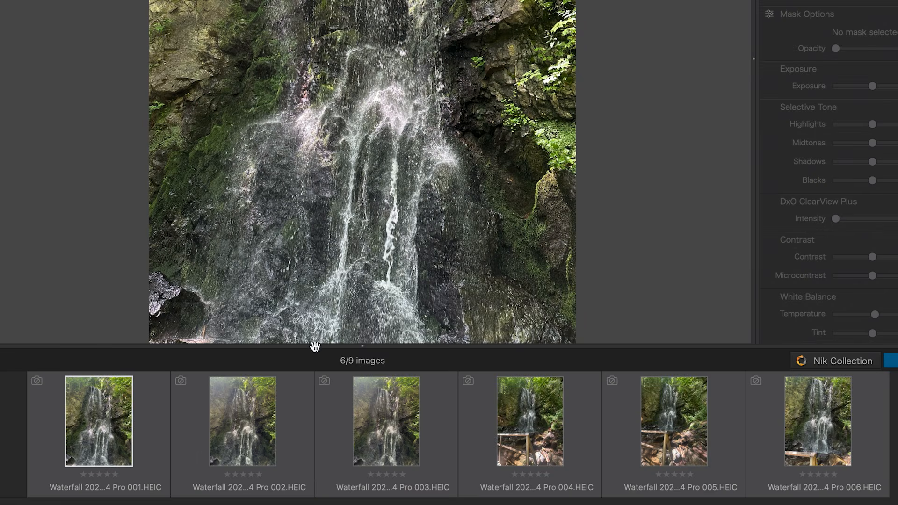
Step: Reveal a renamed waterfall photo in Finder to check the new file names, and return to DxO PhotoLab
right_click(534, 417)
click(589, 325)
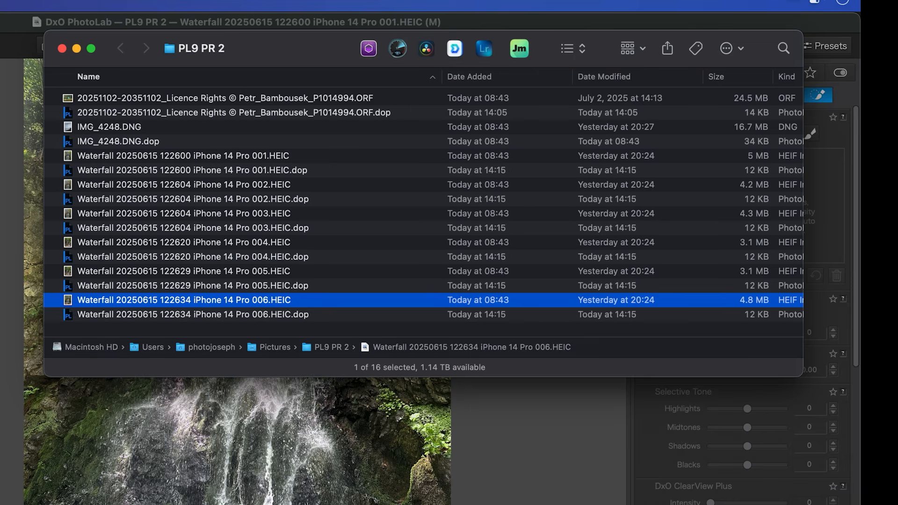
key(super+Tab)
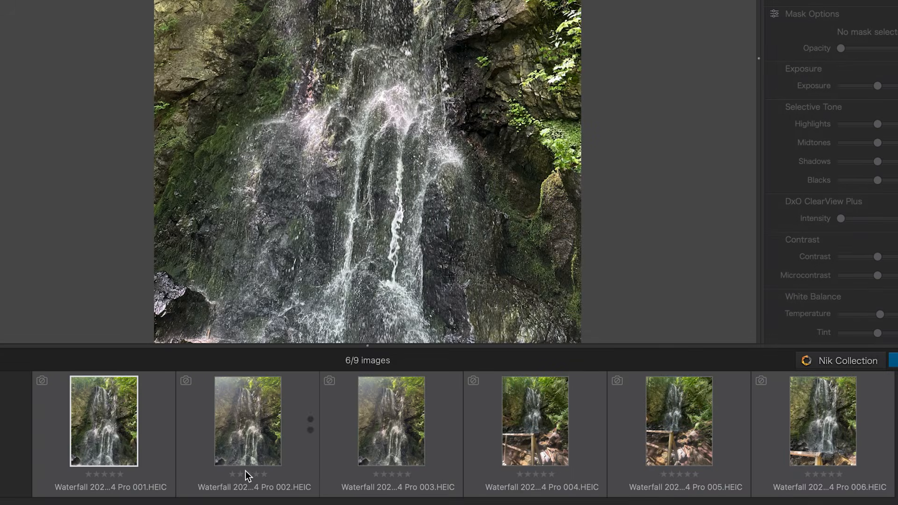
Step: Group the six selected waterfall photos into a stack and leave the stack expanded
right_click(86, 428)
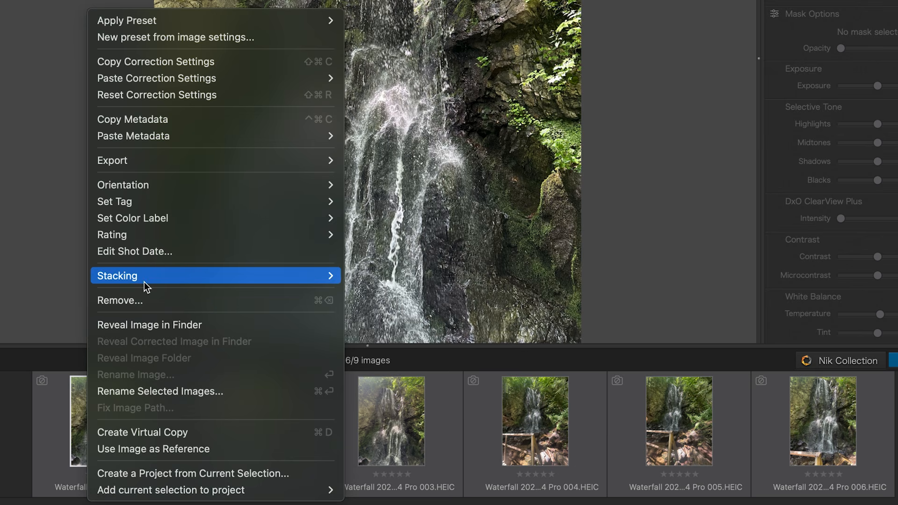
mouse_move(159, 282)
click(363, 271)
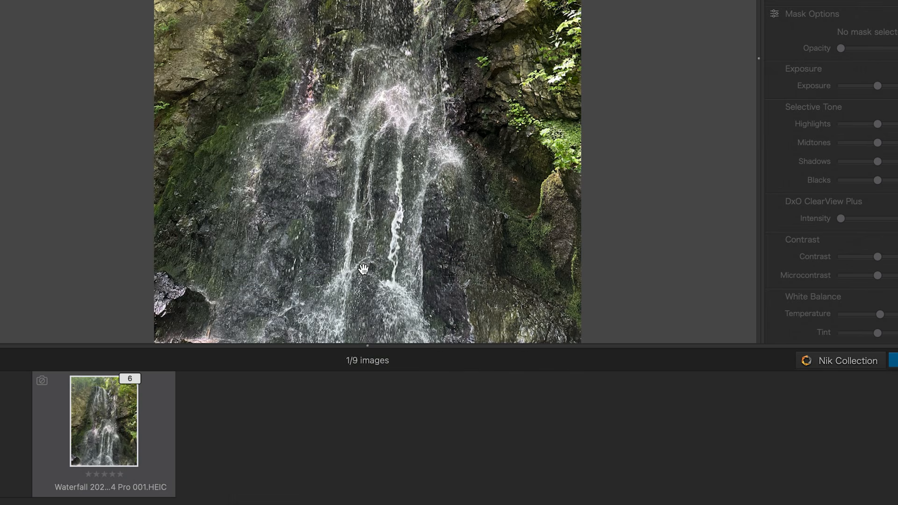
click(133, 379)
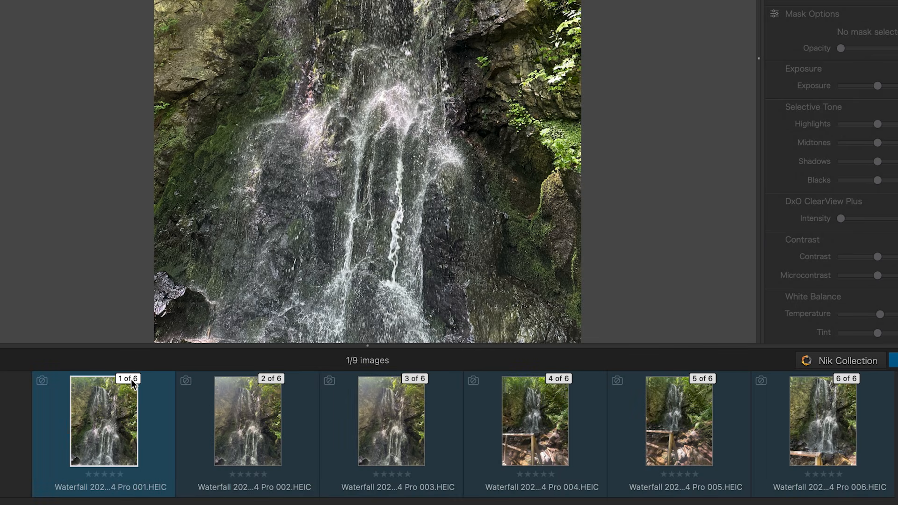
click(131, 378)
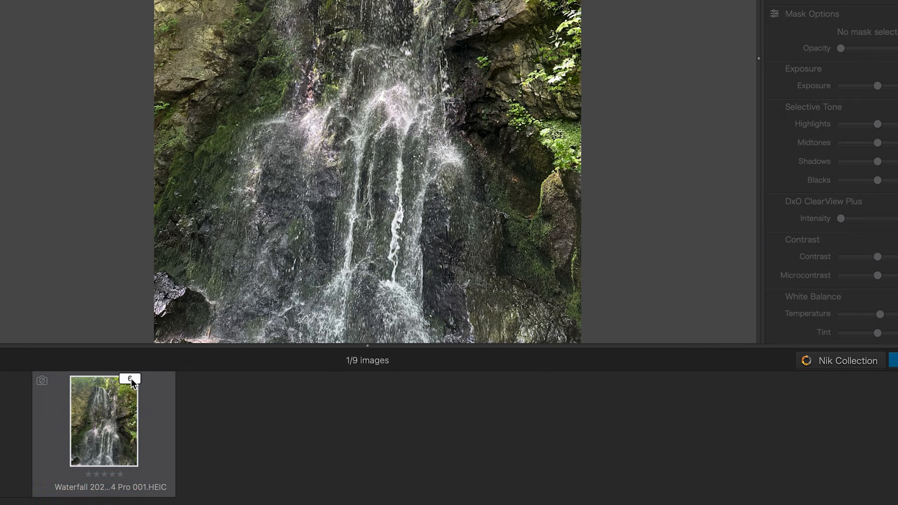
click(131, 379)
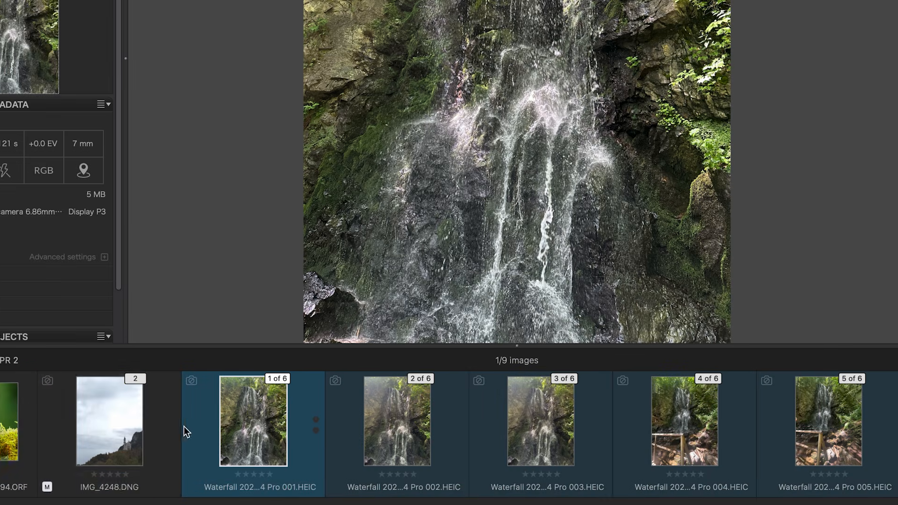
Step: Review the available stacking commands for the first waterfall photo without applying any
super+click(131, 422)
right_click(268, 441)
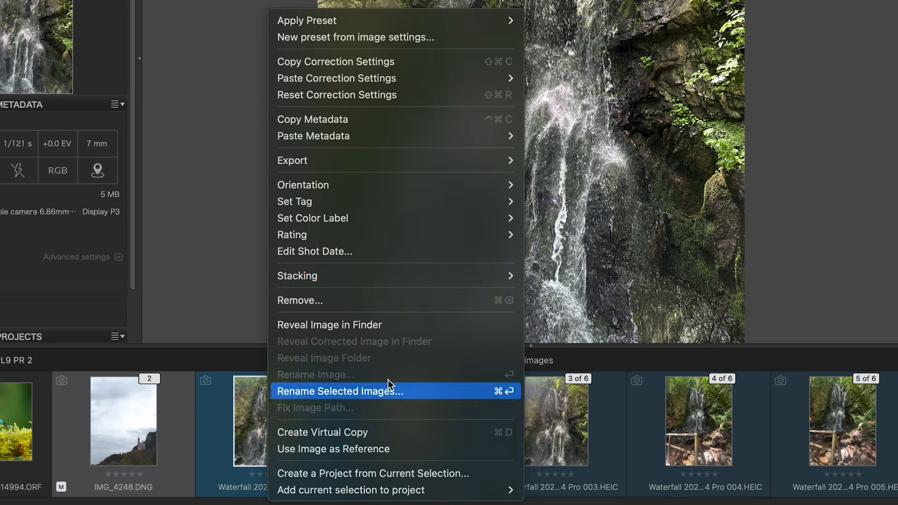
mouse_move(496, 276)
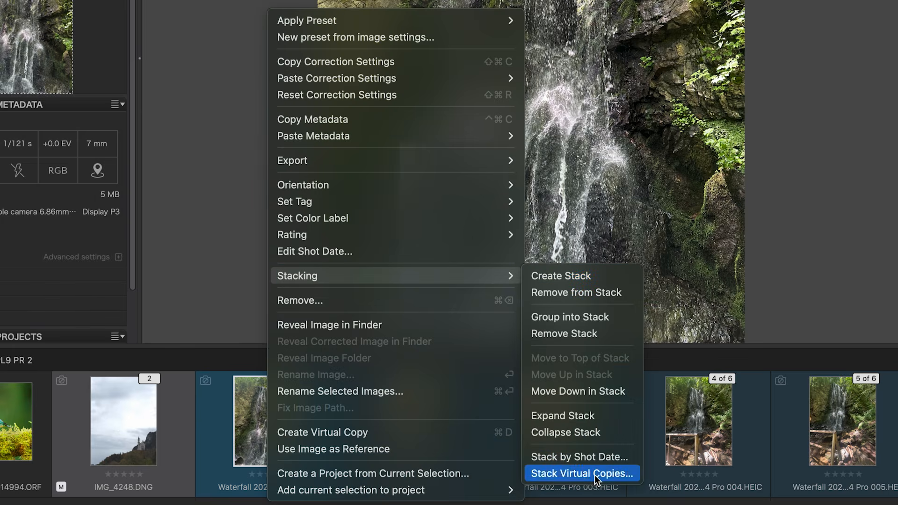
click(592, 231)
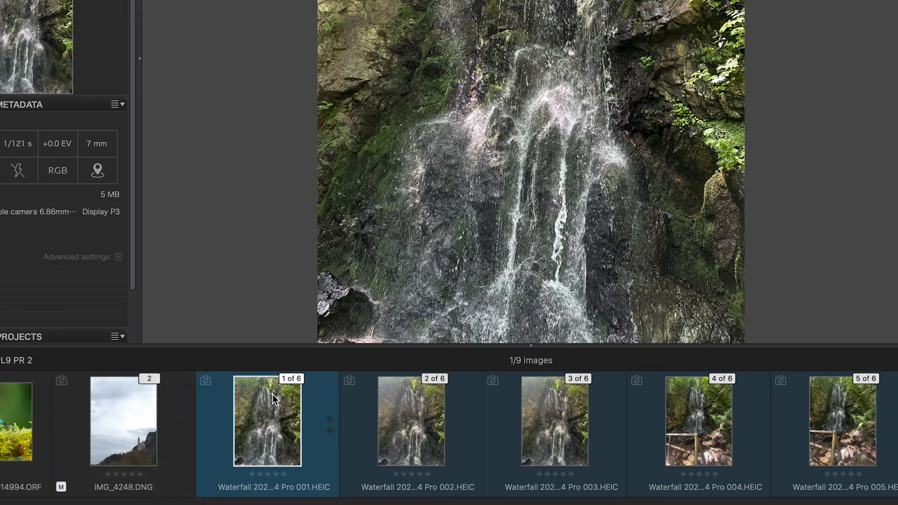
Step: Open the castle photo IMG_4248.DNG and check its clipped highlights with the clipping overlay
click(133, 412)
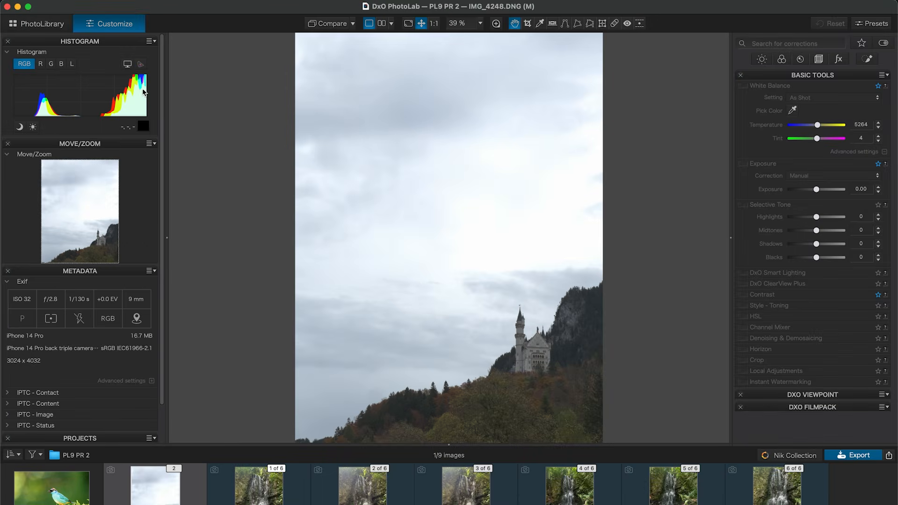
click(33, 127)
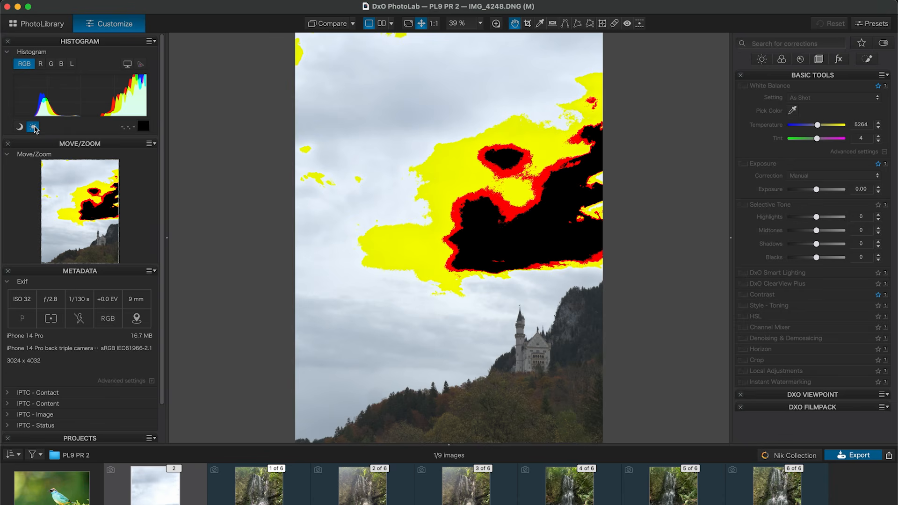
click(33, 127)
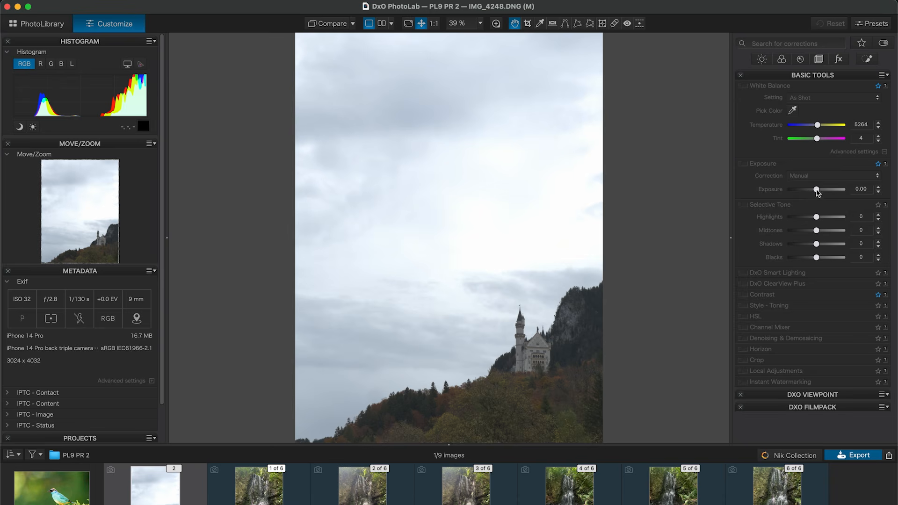
Step: Try an Exposure correction of -1.49 on the castle photo and reset it to 0
mouse_move(816, 189)
mouse_down()
mouse_move(800, 189)
mouse_move(808, 190)
mouse_up()
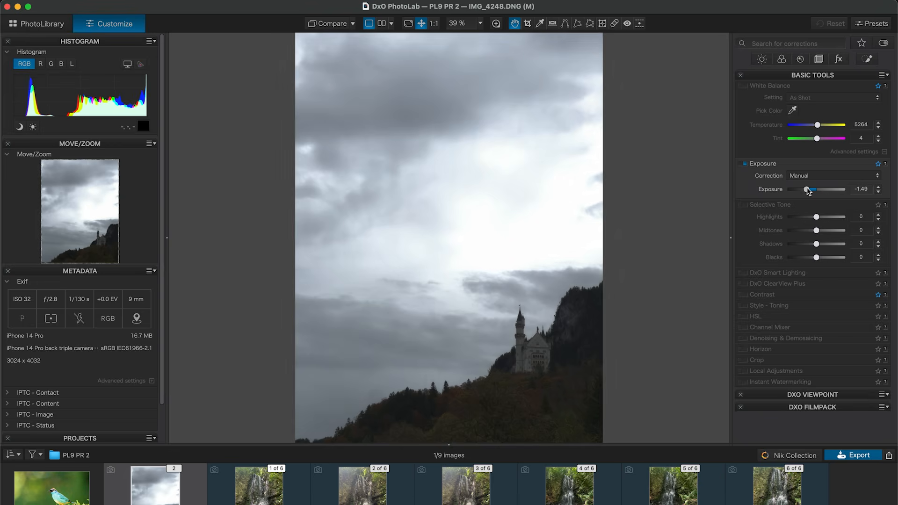
double_click(806, 190)
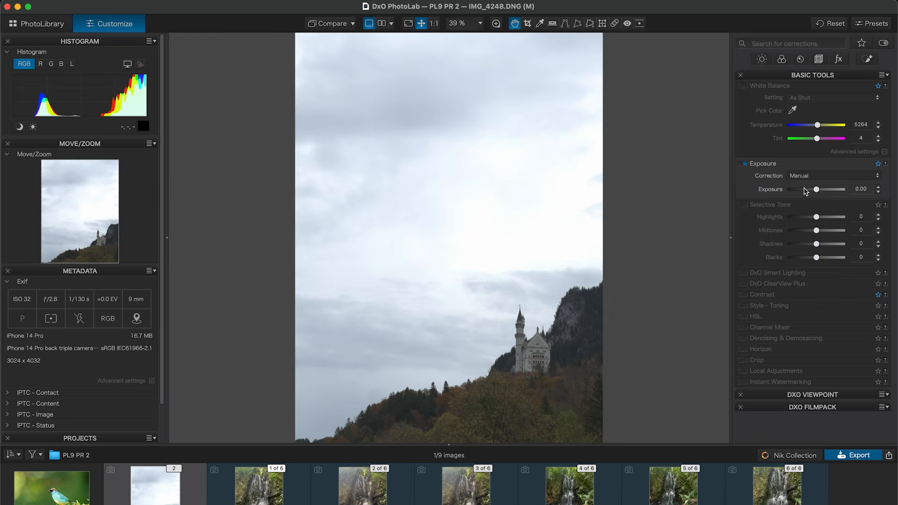
Step: Apply the general purpose preset 1 - DxO Style - Natural to the castle photo
click(876, 23)
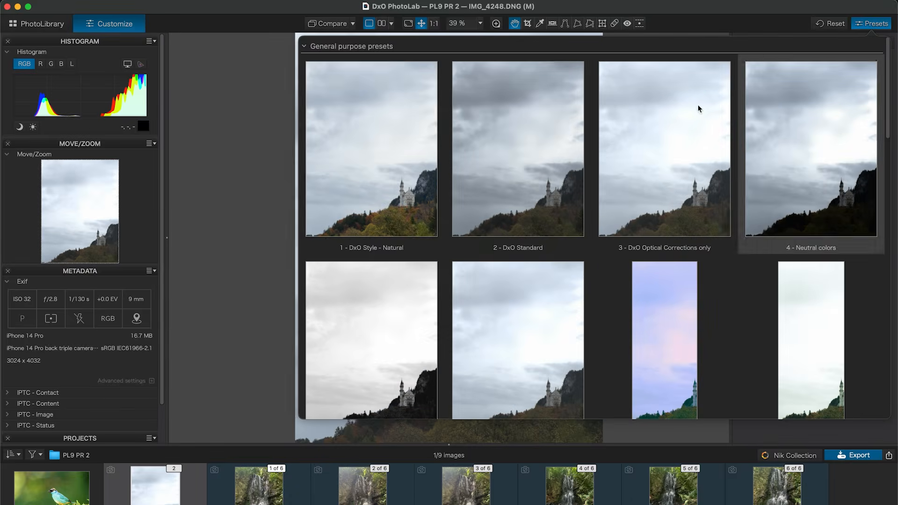
click(392, 132)
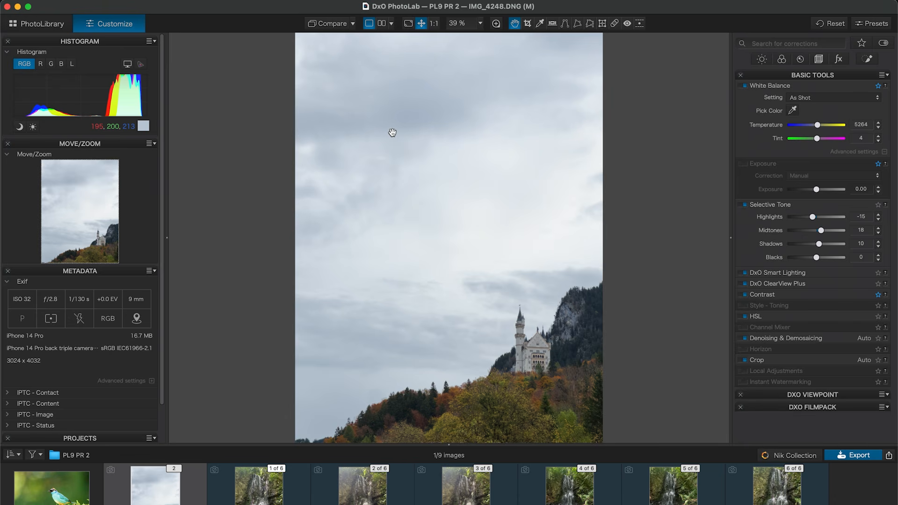
Step: Create an AI mask of the sky in the castle photo's local adjustments
click(866, 59)
click(766, 88)
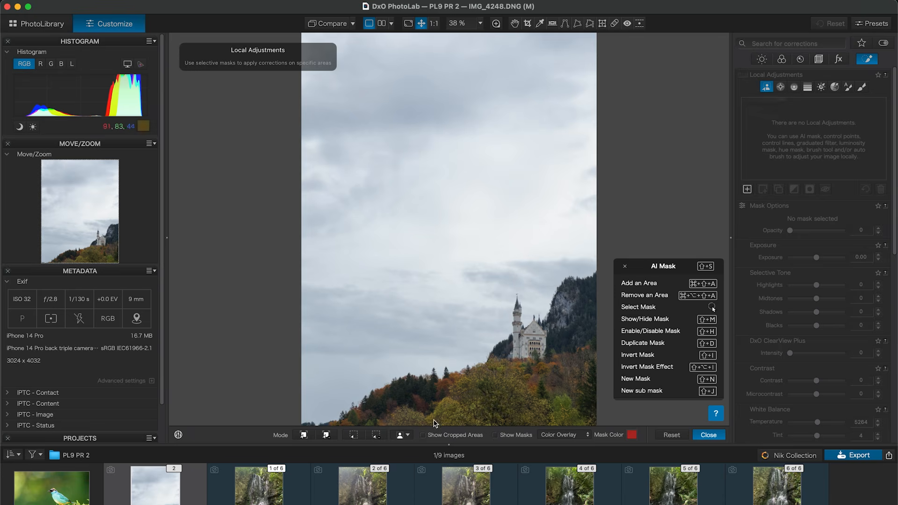
click(411, 433)
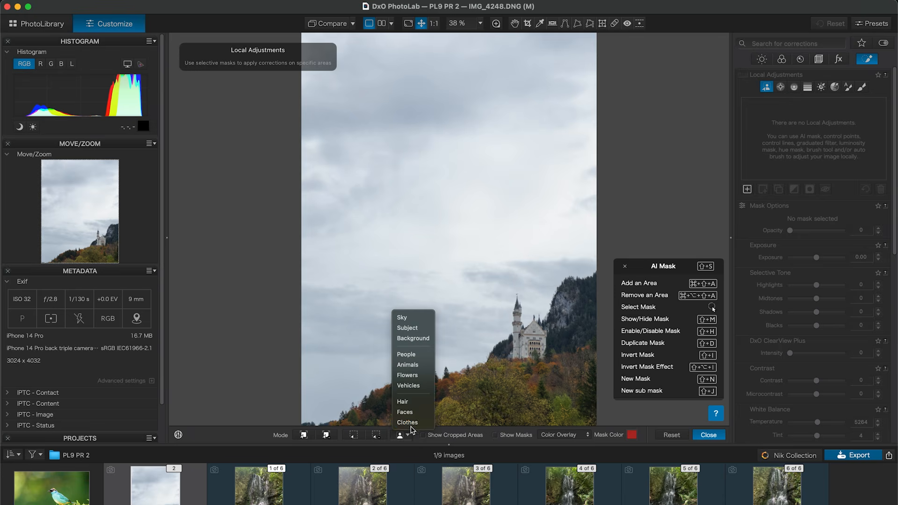
click(418, 319)
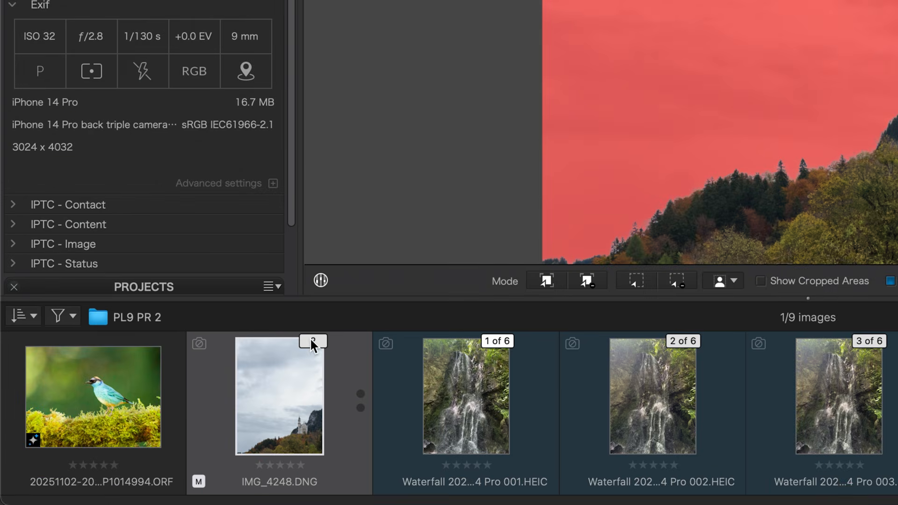
Step: Expand the two-image stack of IMG_4248.DNG and open its second version
click(315, 336)
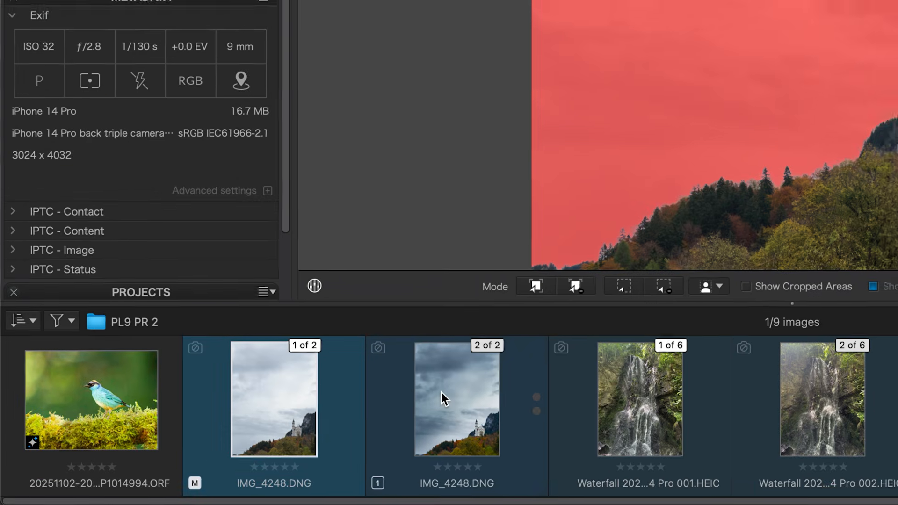
click(441, 391)
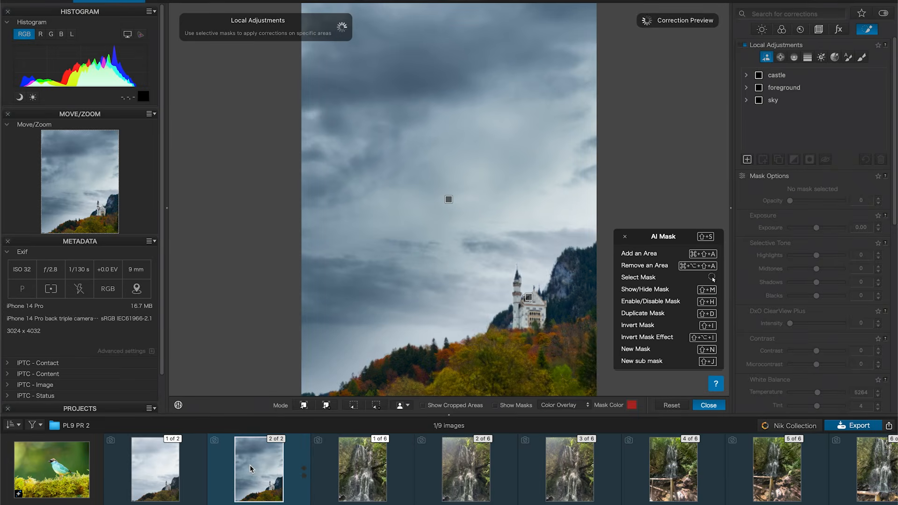